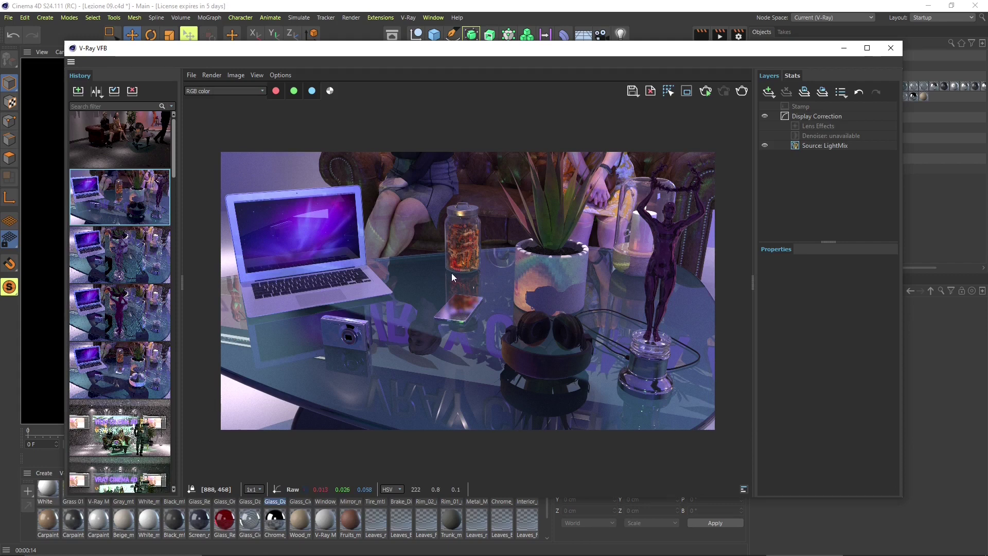
Load the lounge render with the leather sofa from the render history, then shorten and lower the frame buffer window
{"action": "double_click", "coordinate": [155, 156]}
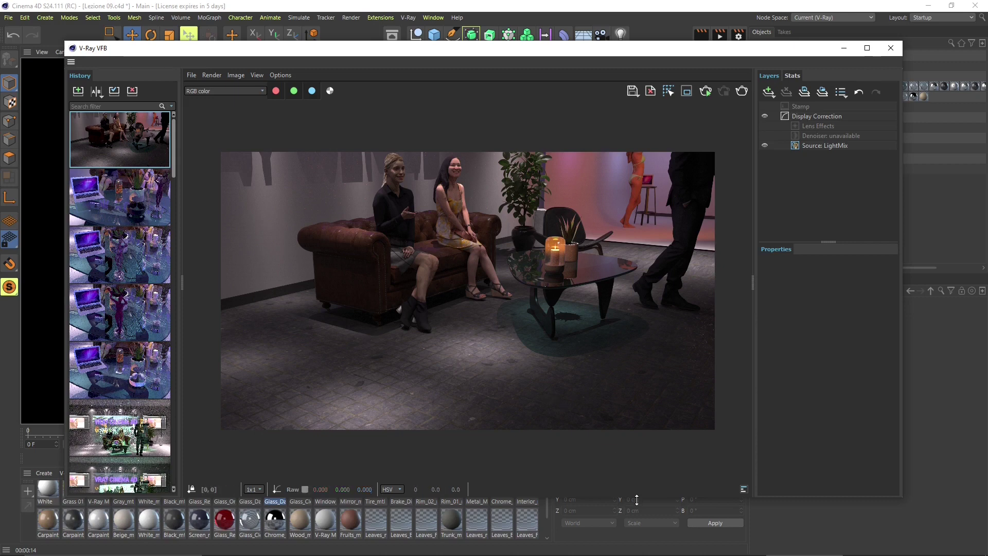
{"action": "left_click_drag", "start_coordinate": [638, 496], "coordinate": [638, 434]}
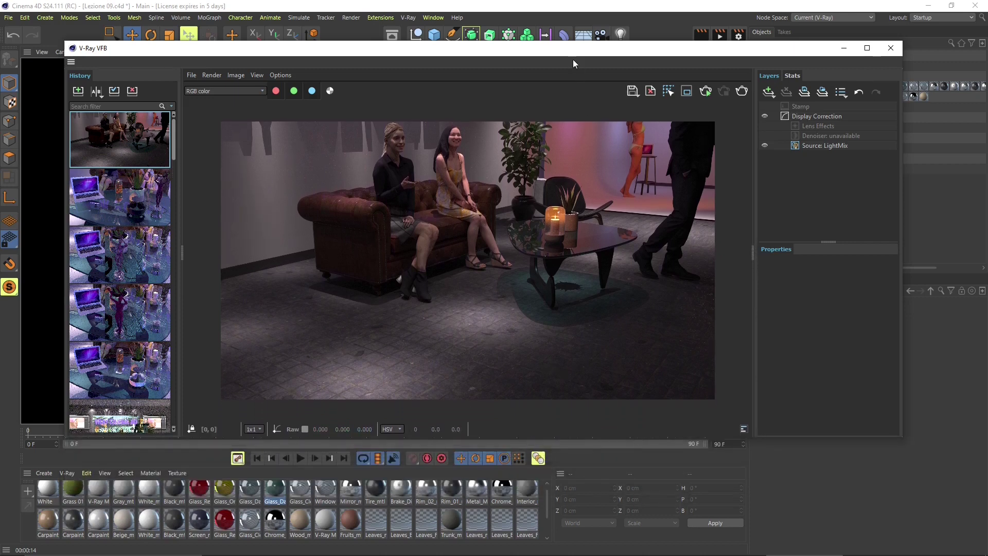
{"action": "left_click_drag", "start_coordinate": [571, 54], "coordinate": [566, 85]}
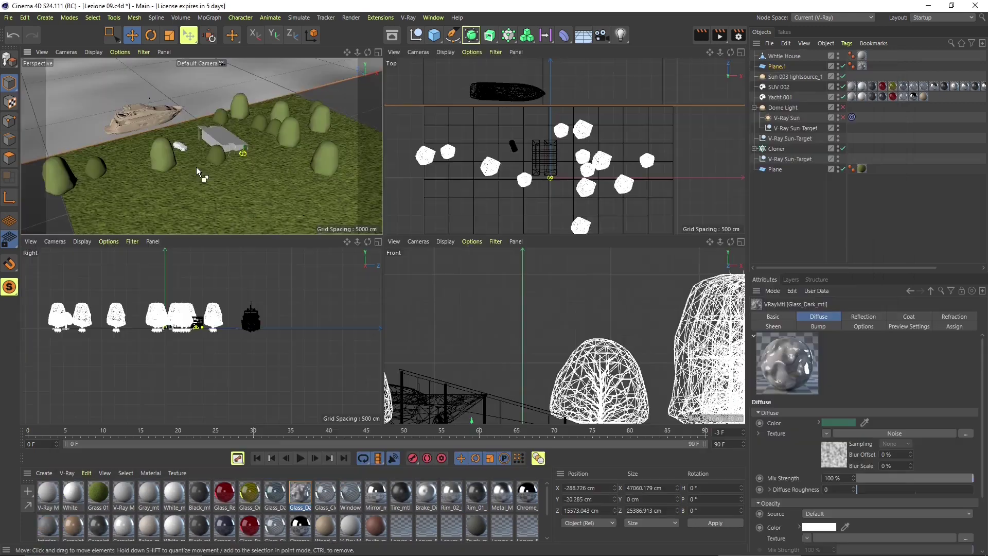
Inspect the grass ground plane and how the SUV sits on it in the side view
{"action": "left_click_drag", "start_coordinate": [196, 167], "coordinate": [260, 148], "text": "alt"}
{"action": "left_click", "coordinate": [260, 149]}
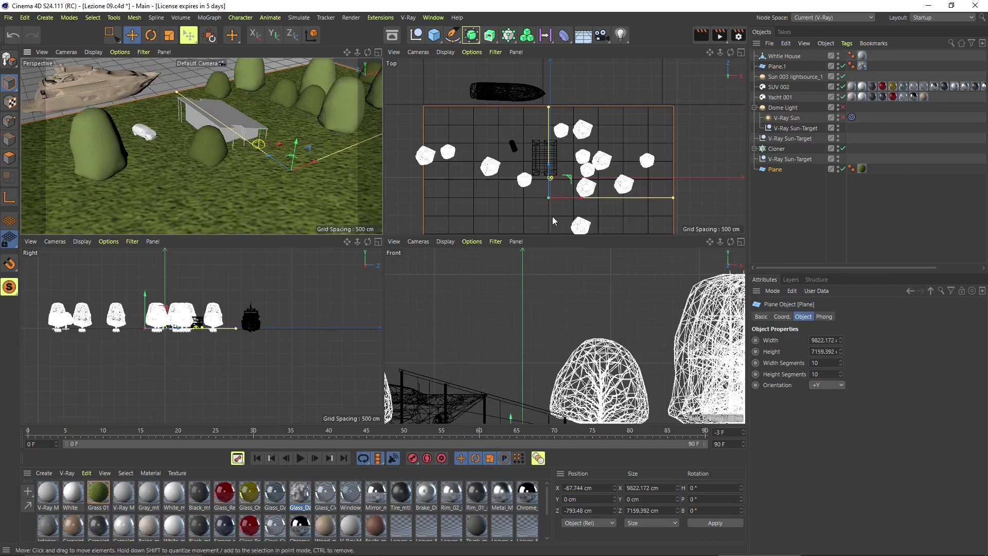
{"action": "scroll", "coordinate": [206, 319], "scroll_direction": "up", "scroll_amount": 10}
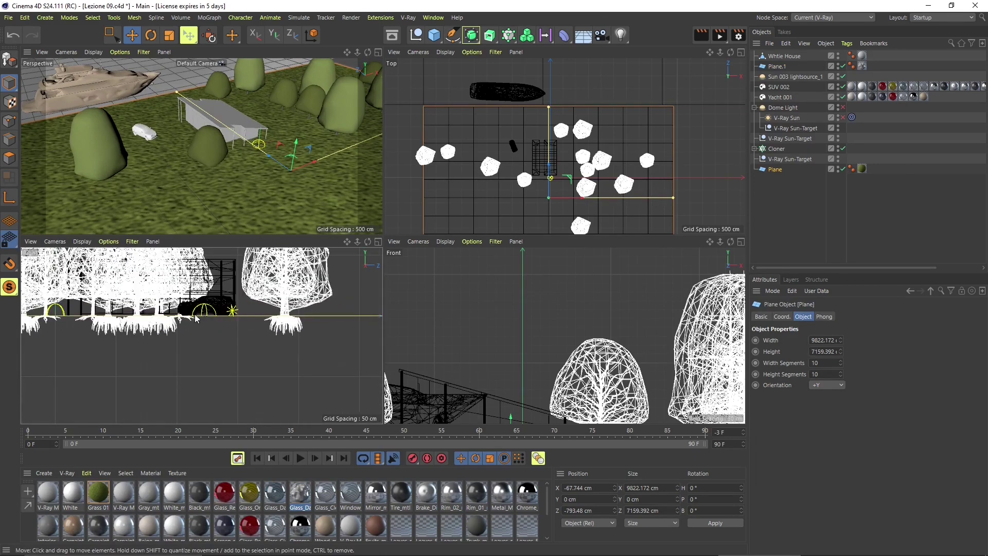
{"action": "left_click", "coordinate": [205, 310]}
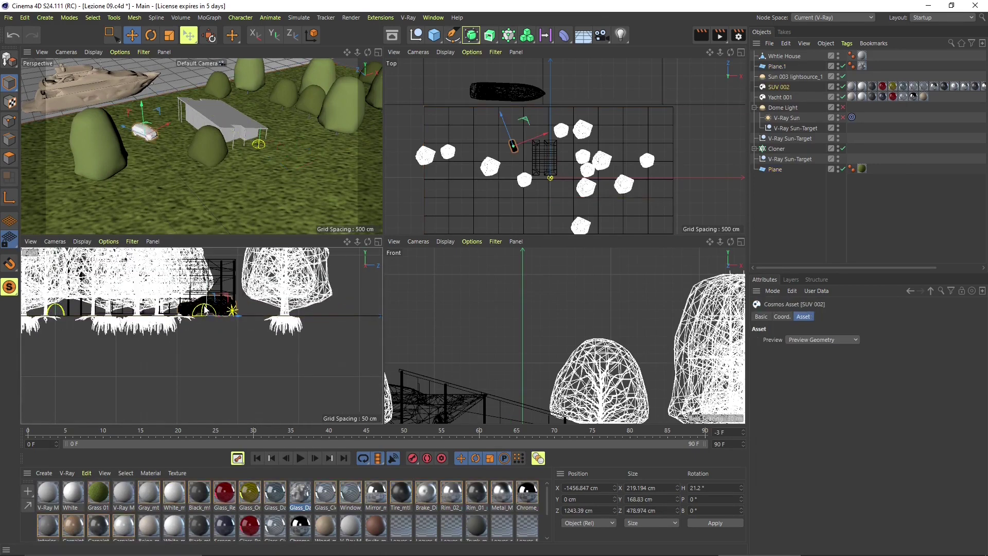
{"action": "left_click", "coordinate": [213, 389]}
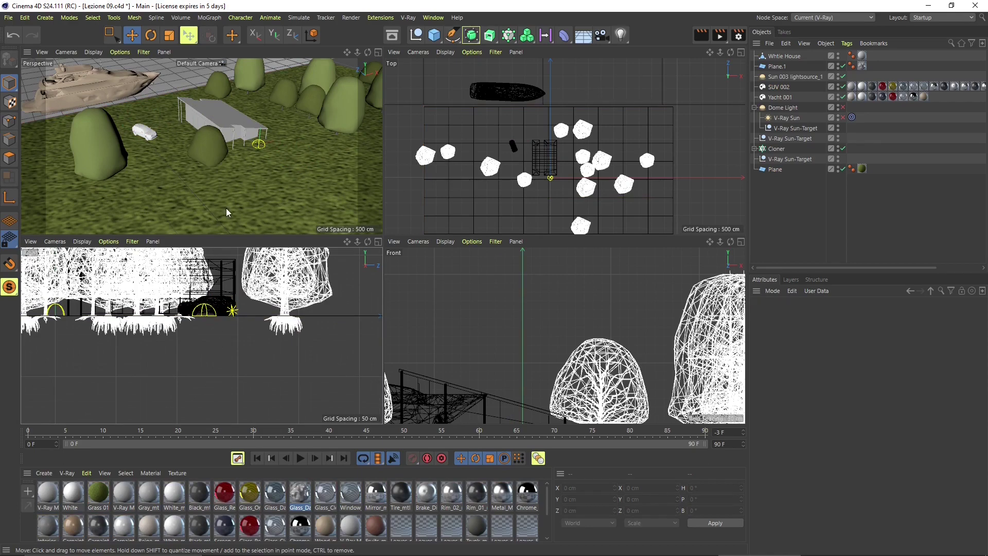
Frame the perspective view low over the lawn, with the yacht, the SUV and the white house visible together
{"action": "scroll", "coordinate": [226, 204], "scroll_direction": "down", "scroll_amount": 3}
{"action": "left_click_drag", "start_coordinate": [227, 204], "coordinate": [235, 166], "text": "alt"}
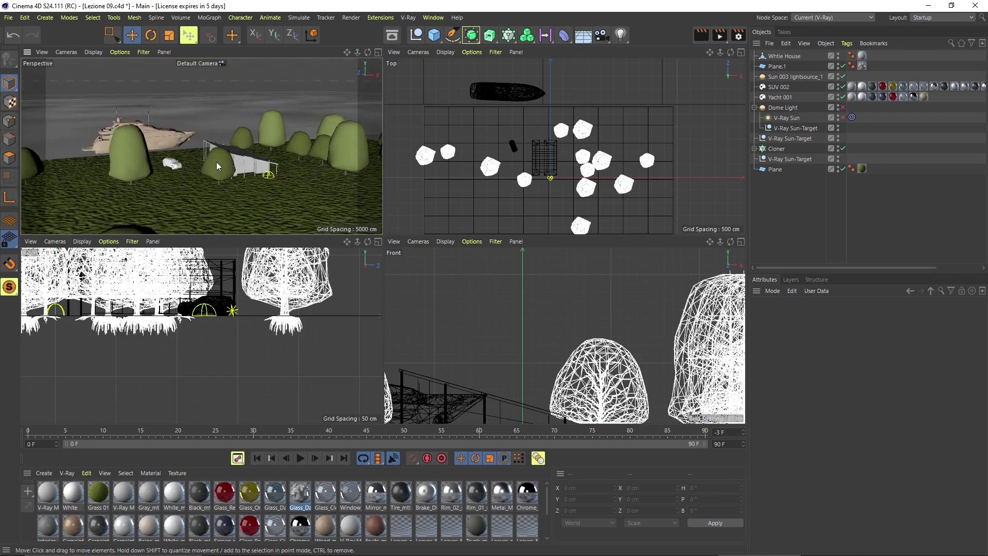
{"action": "scroll", "coordinate": [171, 155], "scroll_direction": "up", "scroll_amount": 4}
{"action": "scroll", "coordinate": [171, 155], "scroll_direction": "up", "scroll_amount": 5}
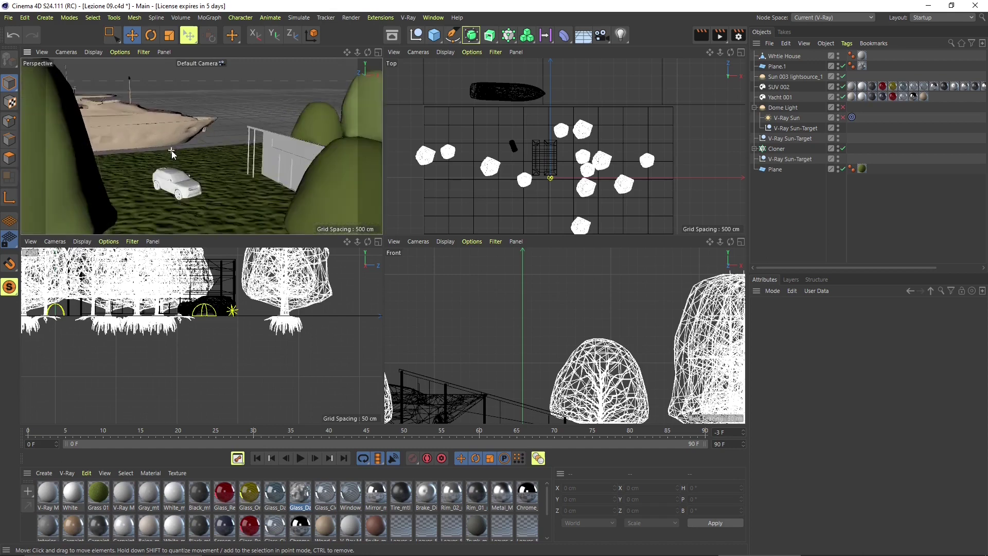
{"action": "scroll", "coordinate": [238, 186], "scroll_direction": "down", "scroll_amount": 5}
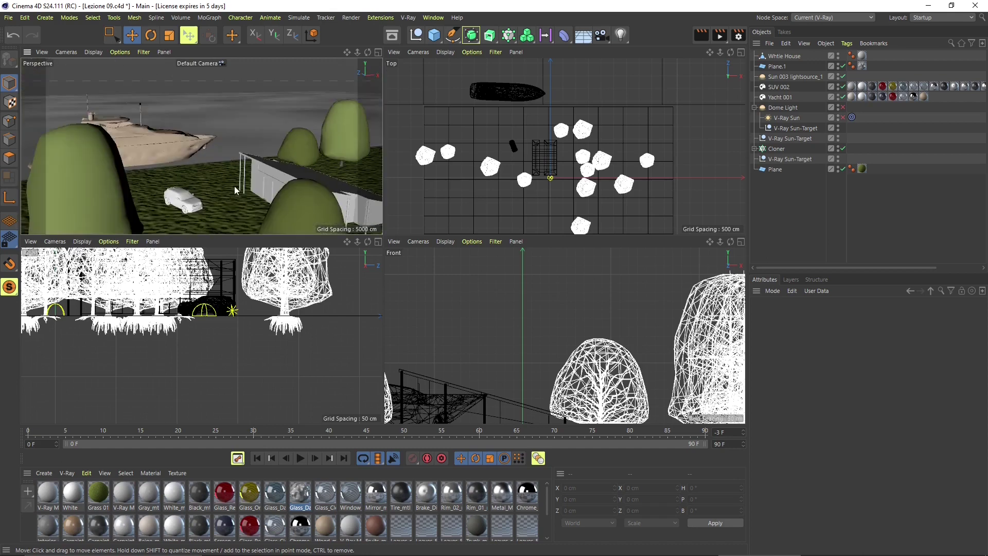
{"action": "scroll", "coordinate": [234, 186], "scroll_direction": "down", "scroll_amount": 4}
{"action": "scroll", "coordinate": [237, 173], "scroll_direction": "up", "scroll_amount": 6}
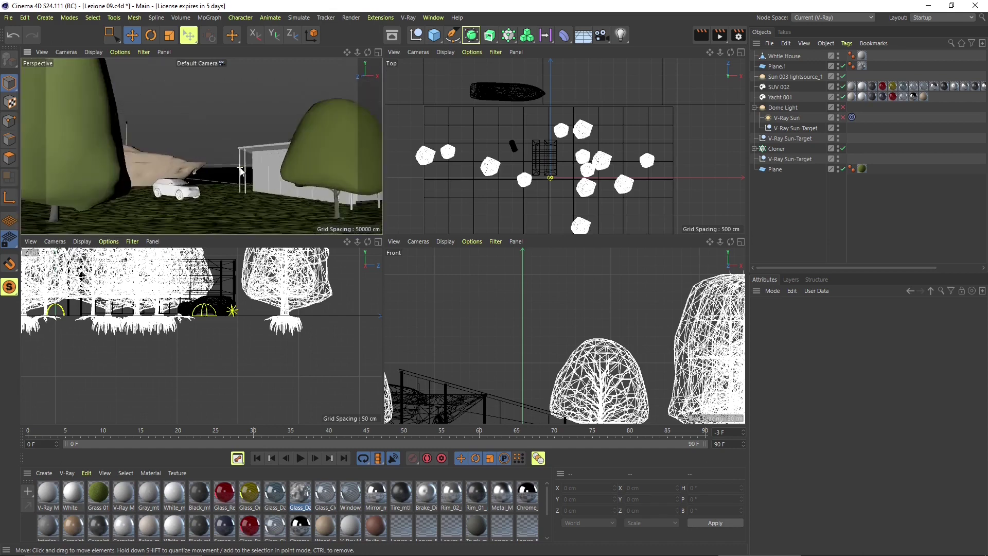
{"action": "middle_click_drag", "start_coordinate": [239, 160], "coordinate": [239, 170], "text": "alt"}
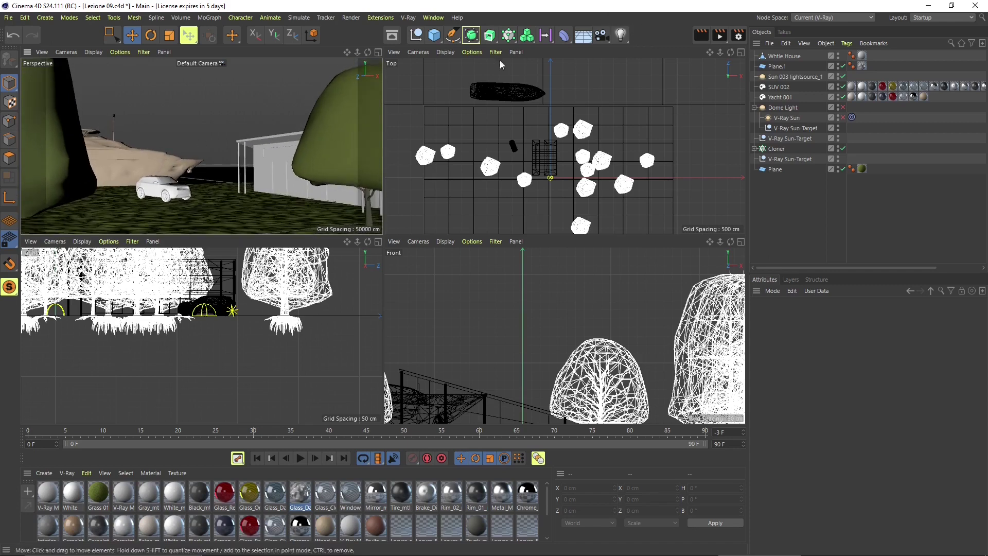
Detach the V-Ray commands as a floating palette and open the V-Ray VFB, placing its window over the viewports
{"action": "left_click", "coordinate": [407, 18]}
{"action": "left_click_drag", "start_coordinate": [420, 27], "coordinate": [679, 147]}
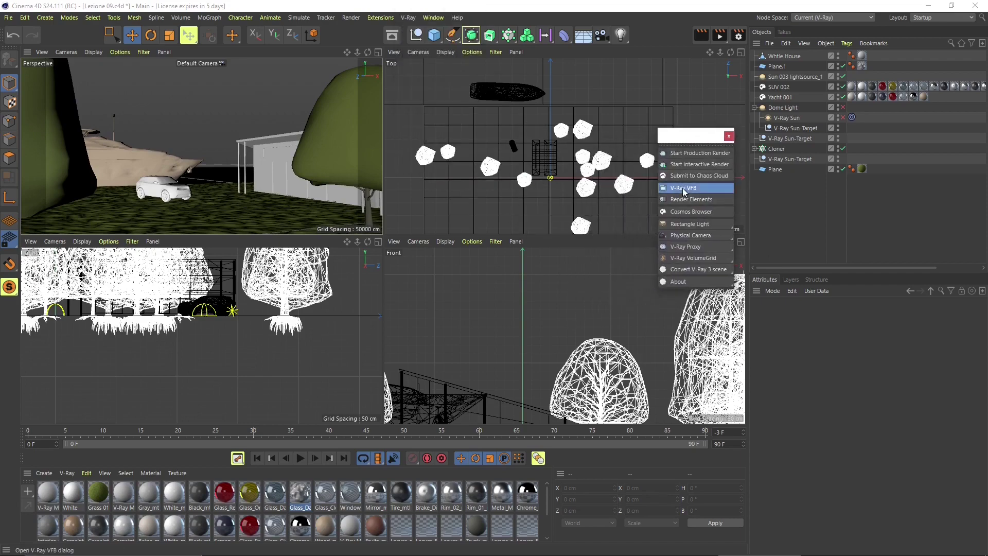
{"action": "left_click", "coordinate": [684, 188]}
{"action": "left_click_drag", "start_coordinate": [633, 174], "coordinate": [539, 81]}
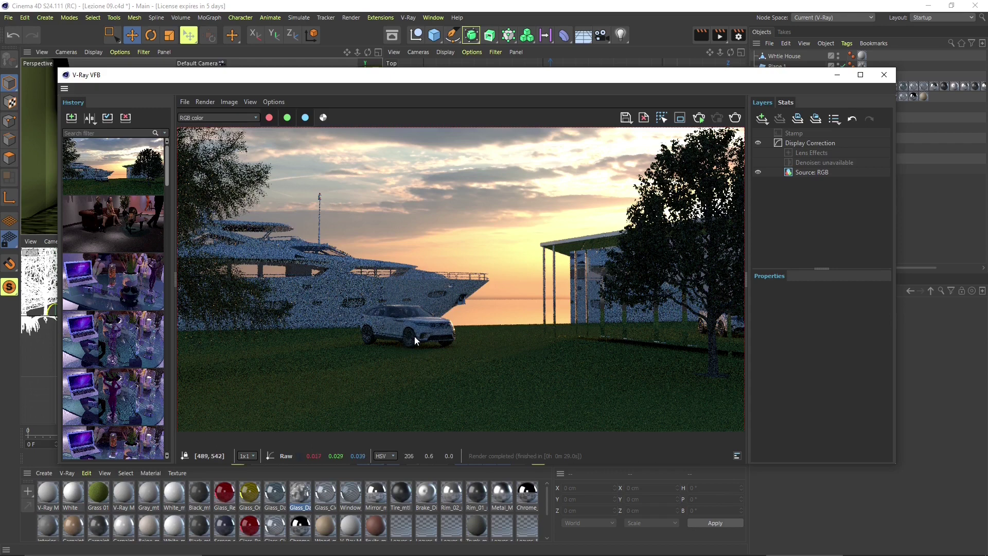
Run an interactive render of the framed view, check it at different magnifications, then stop it and close the frame buffer
{"action": "left_click", "coordinate": [698, 118]}
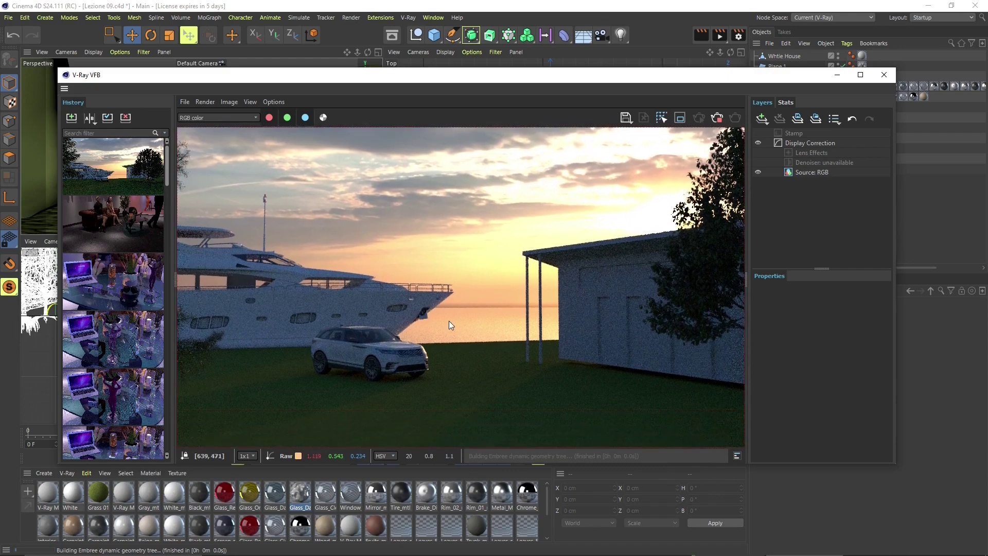
{"action": "scroll", "coordinate": [449, 321], "scroll_direction": "down", "scroll_amount": 1}
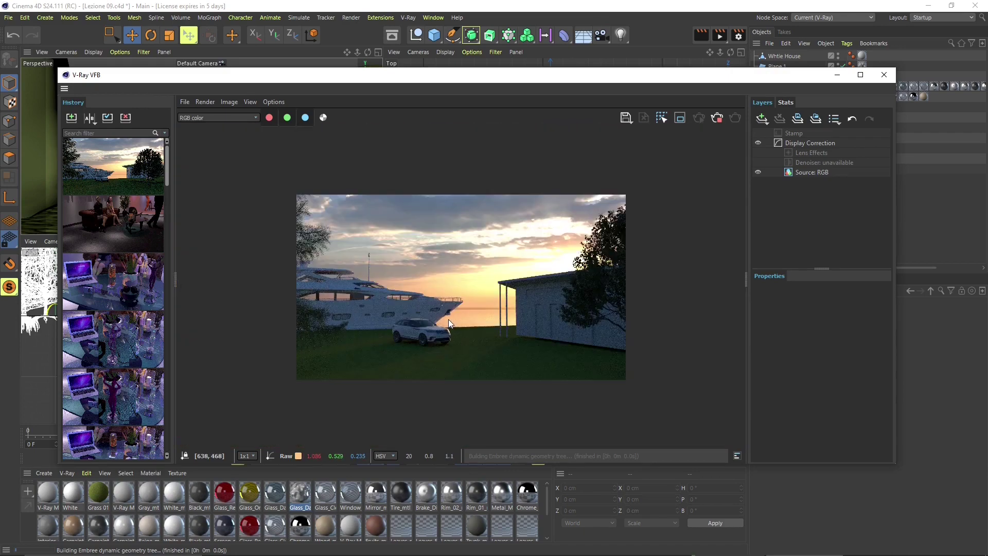
{"action": "scroll", "coordinate": [461, 328], "scroll_direction": "up", "scroll_amount": 1}
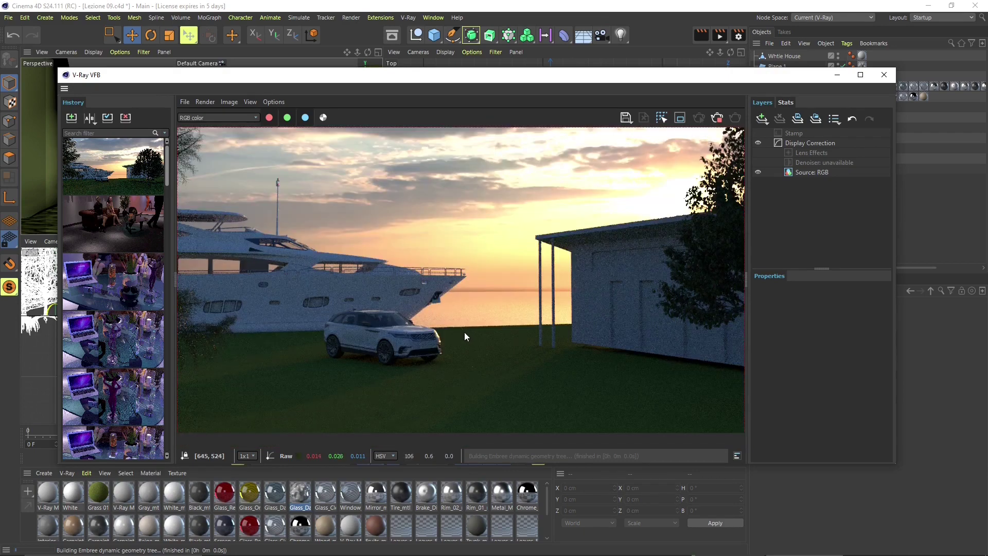
{"action": "scroll", "coordinate": [448, 335], "scroll_direction": "down", "scroll_amount": 1}
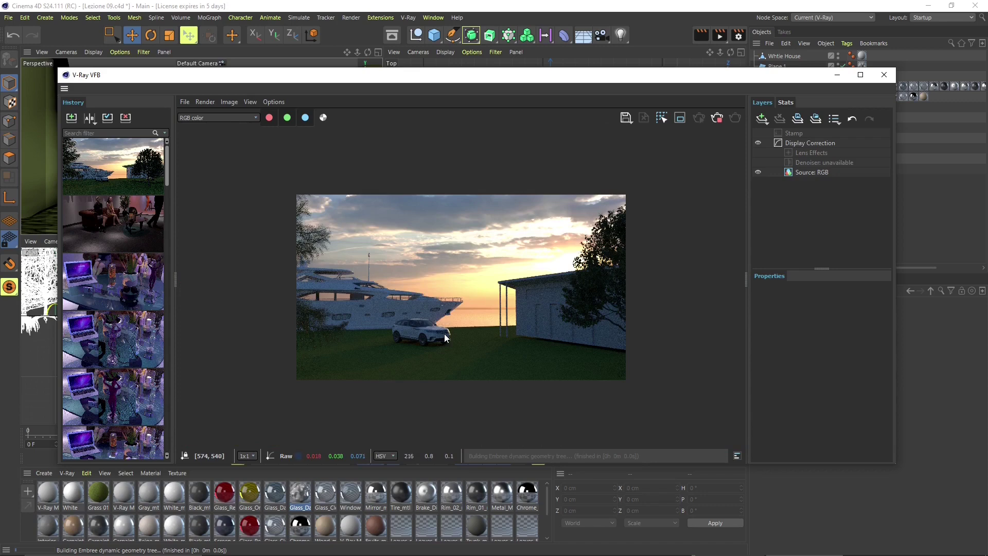
{"action": "scroll", "coordinate": [480, 366], "scroll_direction": "up", "scroll_amount": 1}
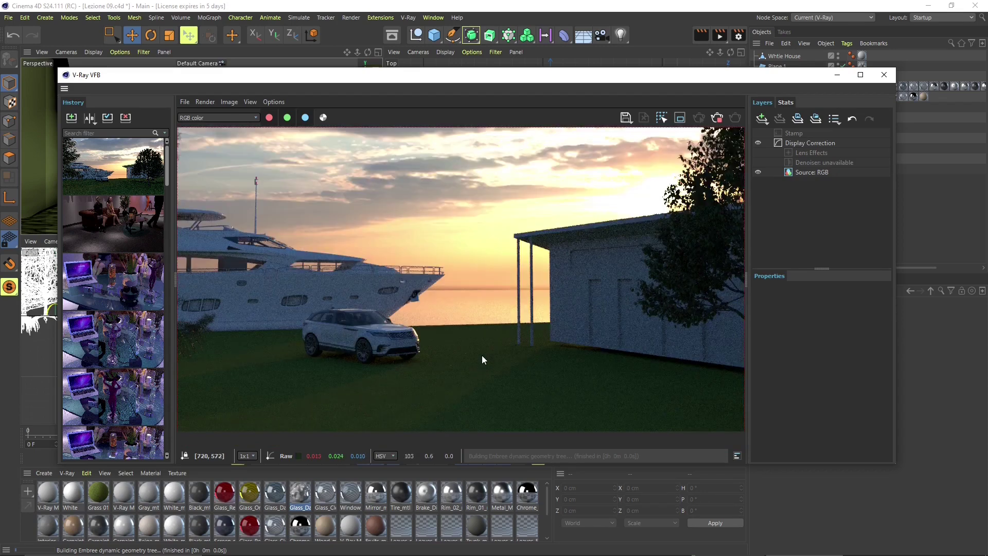
{"action": "left_click", "coordinate": [715, 118]}
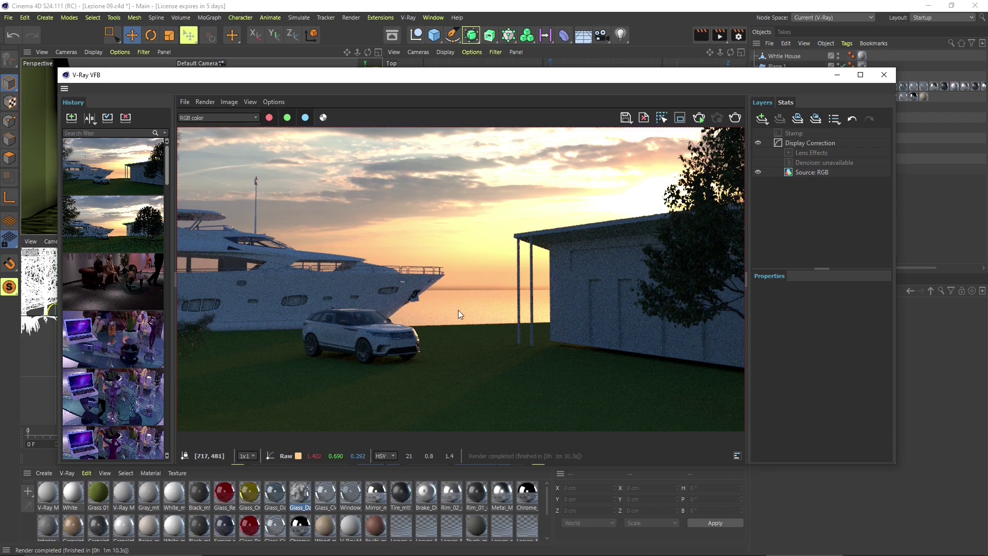
{"action": "left_click", "coordinate": [884, 75]}
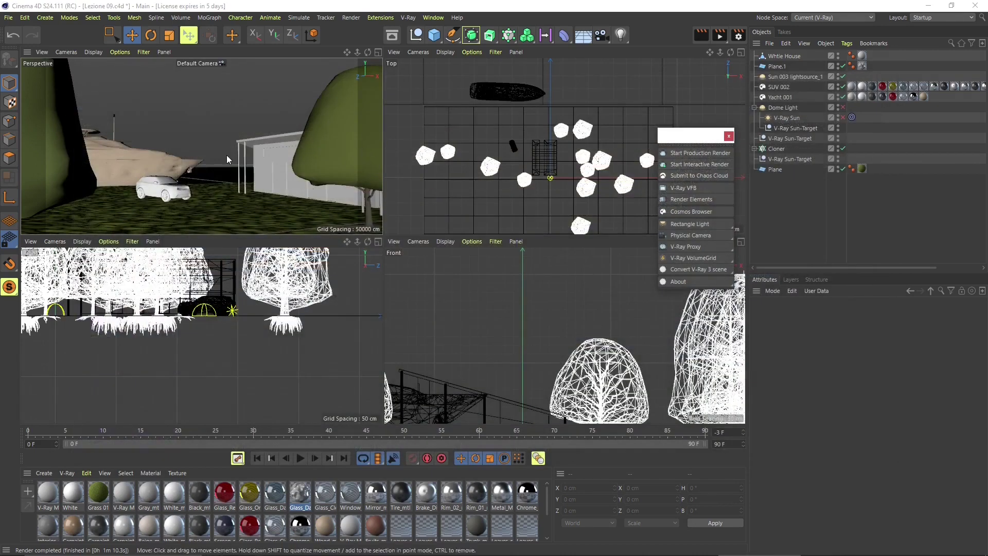
Select the large water plane beyond the lawn and frame it in the perspective view with the yacht
{"action": "left_click_drag", "start_coordinate": [249, 152], "coordinate": [218, 131], "text": "alt"}
{"action": "left_click", "coordinate": [219, 134]}
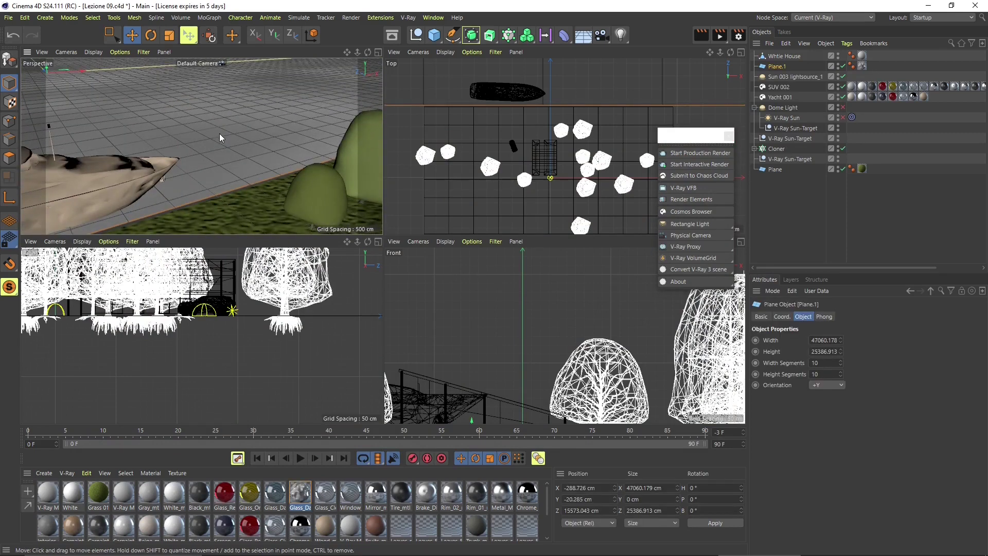
{"action": "scroll", "coordinate": [219, 134], "scroll_direction": "down", "scroll_amount": 8}
{"action": "middle_click_drag", "start_coordinate": [196, 132], "coordinate": [212, 165], "text": "alt"}
{"action": "left_click_drag", "start_coordinate": [212, 165], "coordinate": [199, 165], "text": "alt"}
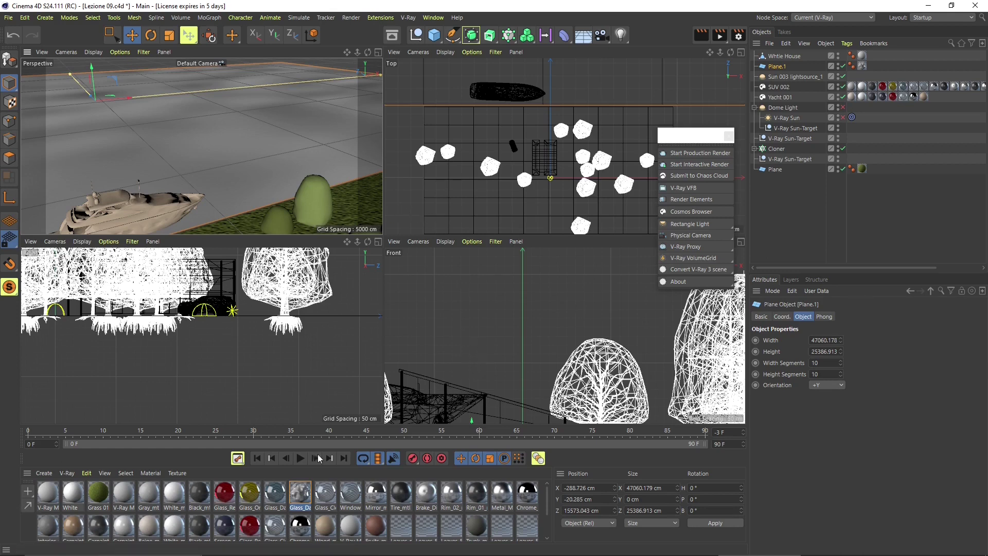
Open the Glass_Dark_mtl material of the water plane for editing and clear its diffuse texture
{"action": "double_click", "coordinate": [300, 492]}
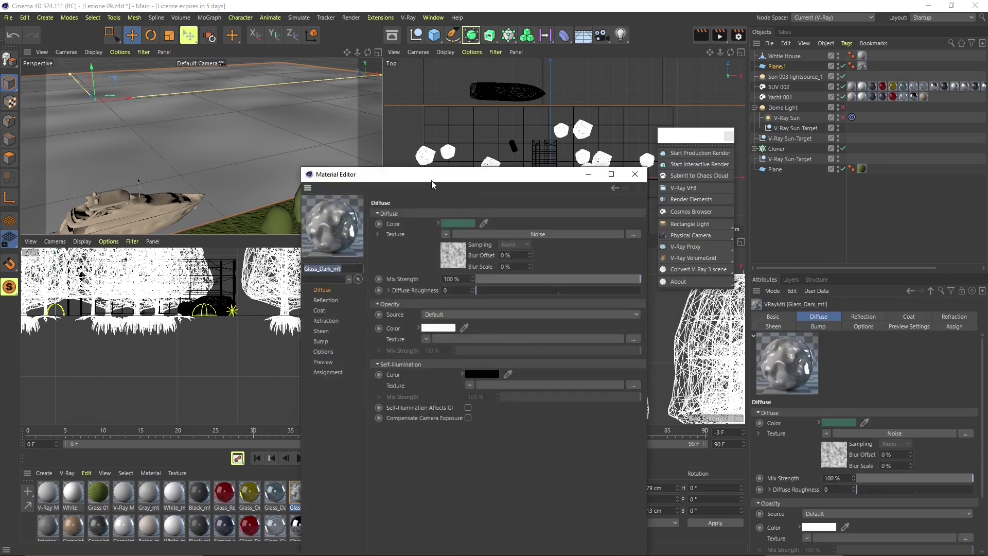
{"action": "left_click_drag", "start_coordinate": [489, 174], "coordinate": [566, 121]}
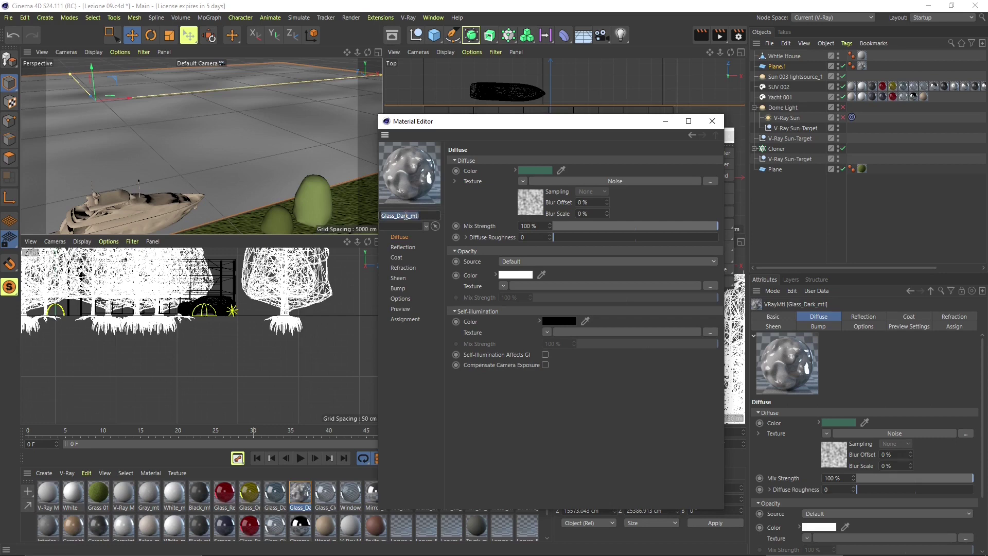
{"action": "left_click_drag", "start_coordinate": [465, 122], "coordinate": [489, 81]}
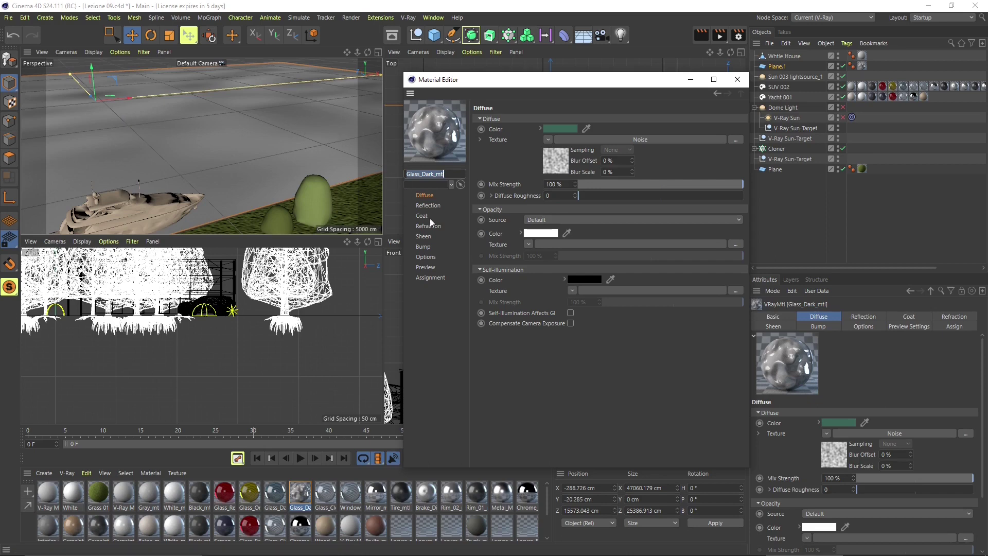
{"action": "left_click", "coordinate": [550, 138]}
{"action": "left_click", "coordinate": [555, 151]}
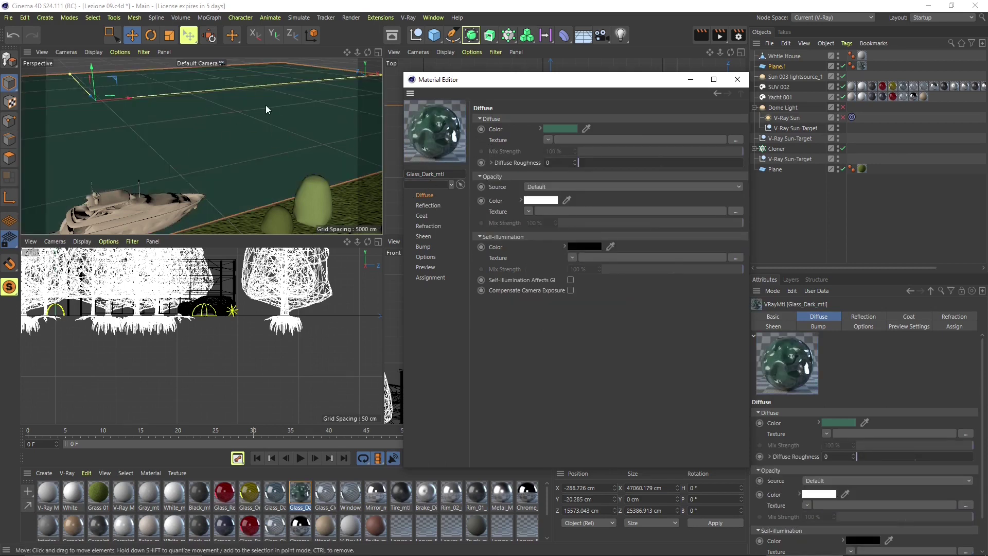
Copy the Noise shader from the material's bump map and paste it as the diffuse texture
{"action": "left_click", "coordinate": [423, 247]}
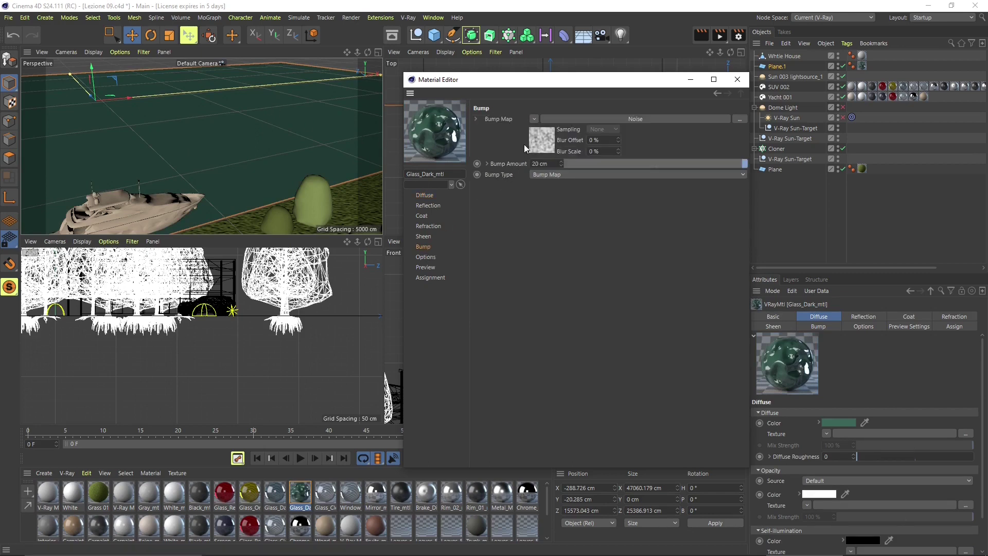
{"action": "left_click", "coordinate": [534, 119]}
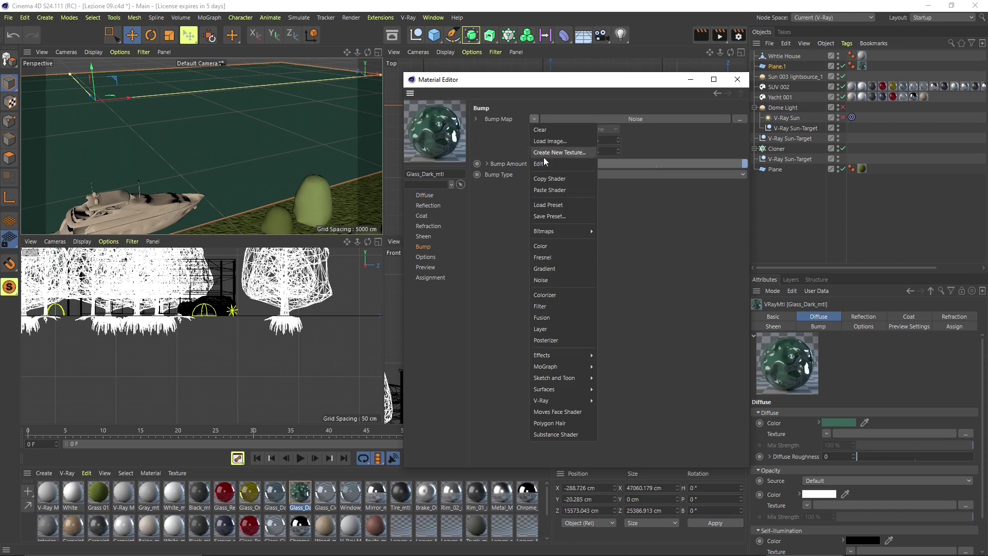
{"action": "left_click", "coordinate": [547, 179]}
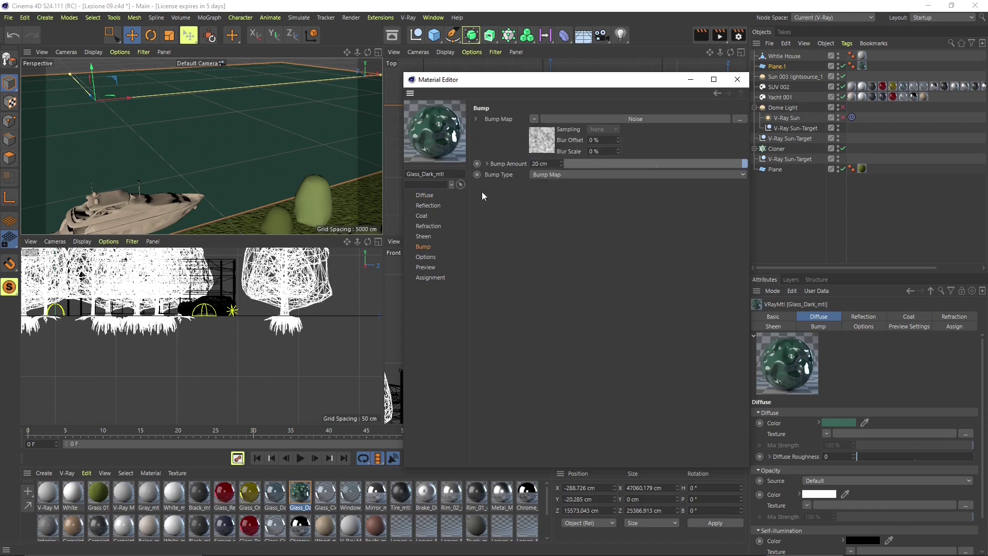
{"action": "left_click", "coordinate": [425, 195]}
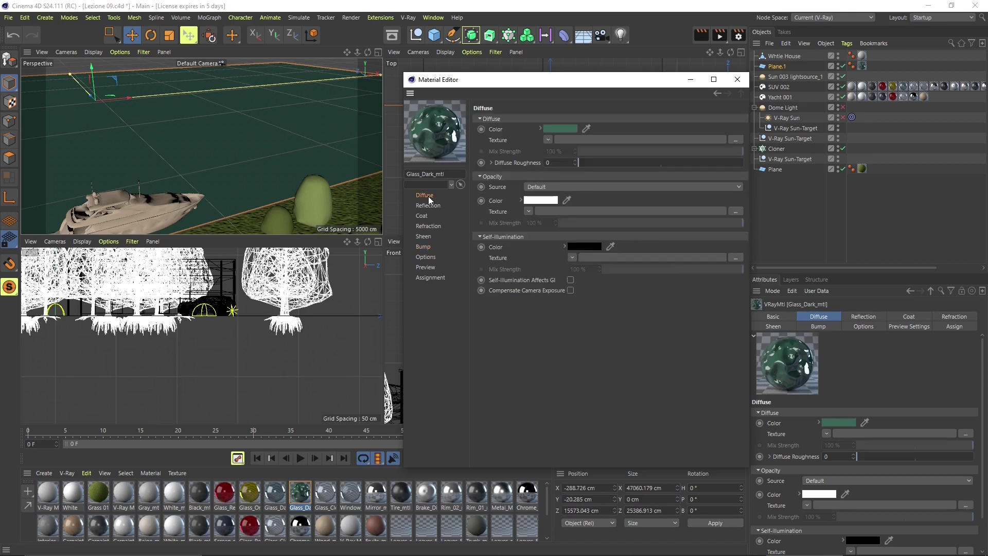
{"action": "left_click", "coordinate": [548, 139]}
{"action": "left_click", "coordinate": [561, 196]}
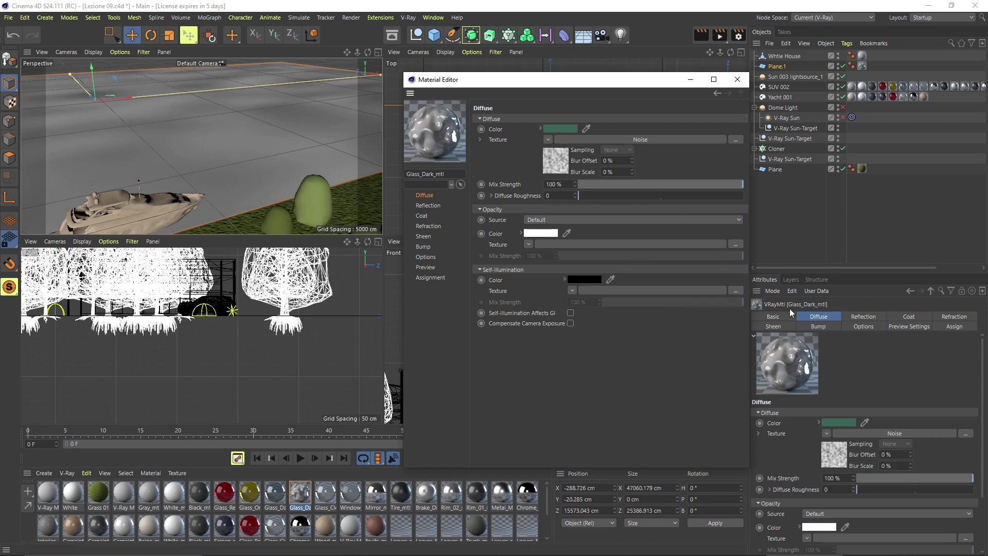
Set the tiling of the water plane's material tag to 5 in both U and V
{"action": "left_click", "coordinate": [862, 67]}
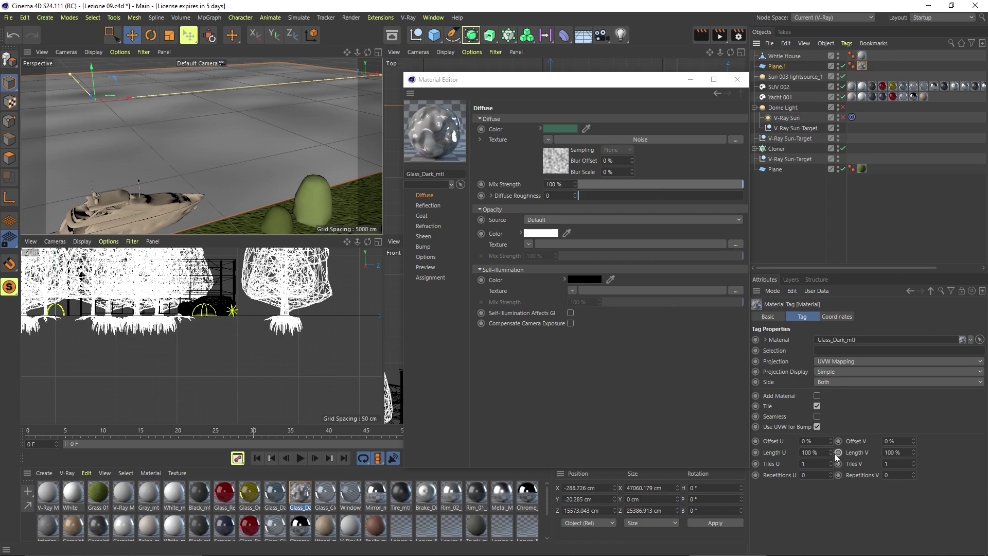
{"action": "left_click", "coordinate": [812, 465]}
{"action": "type", "text": "5"}
{"action": "left_click", "coordinate": [884, 463]}
{"action": "type", "text": "5"}
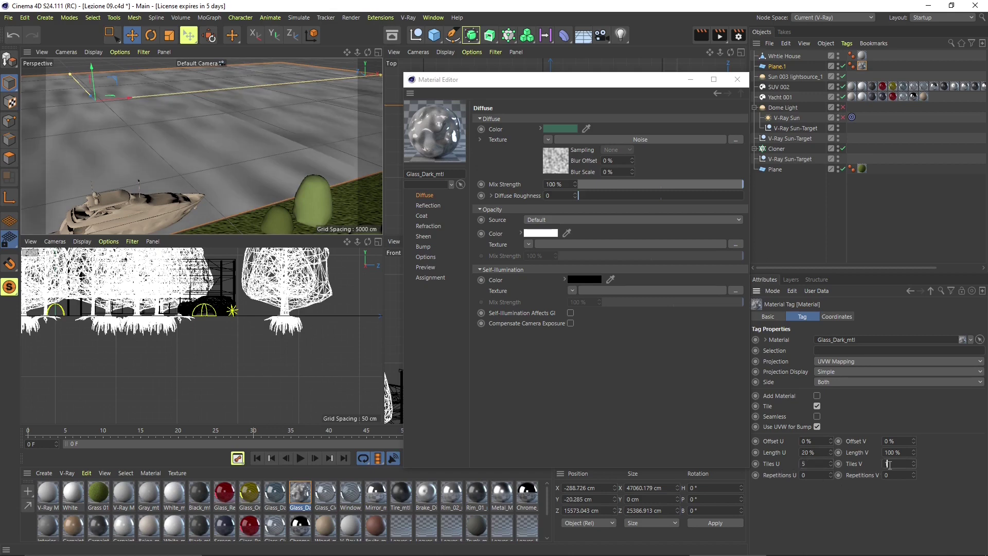
{"action": "left_click", "coordinate": [812, 463]}
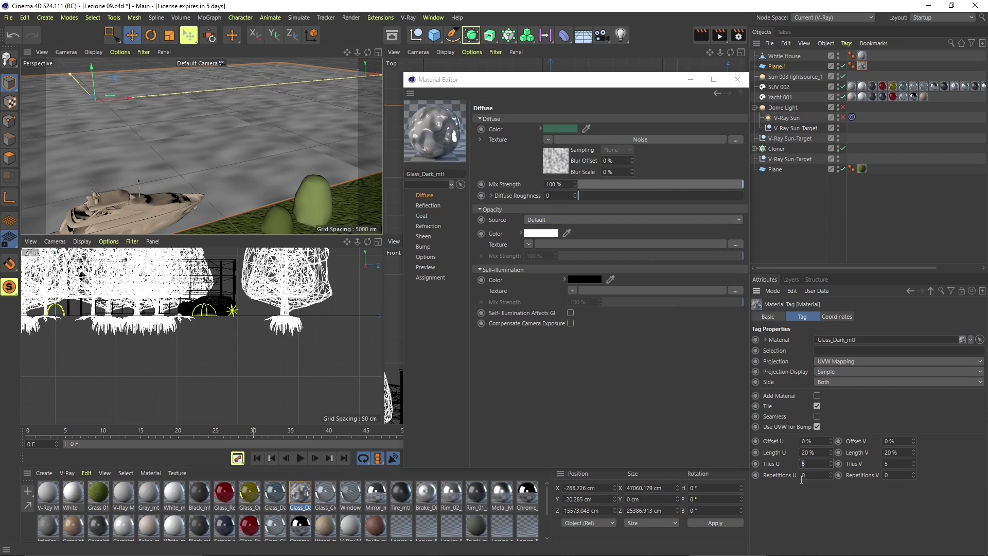
Try tiling values of 8 and 9 in both U and V on the water plane's material tag
{"action": "type", "text": "8"}
{"action": "key", "text": "Tab"}
{"action": "type", "text": "8"}
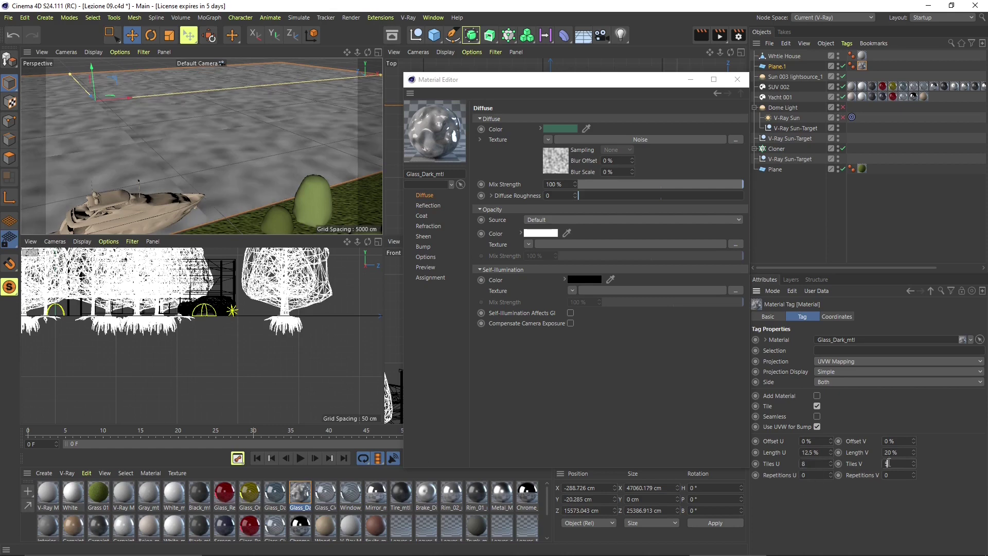
{"action": "left_click", "coordinate": [819, 465]}
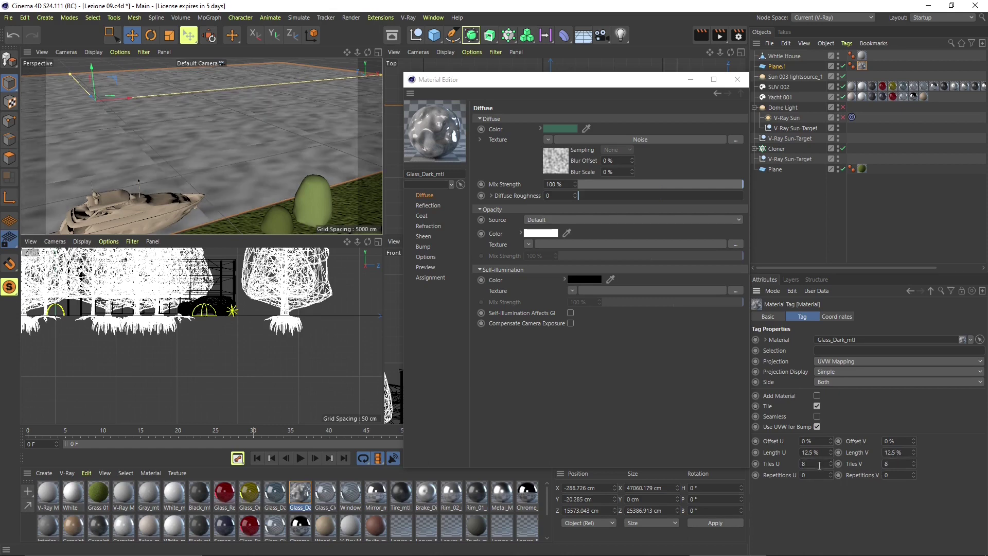
{"action": "double_click", "coordinate": [803, 464]}
{"action": "type", "text": "9"}
{"action": "left_click", "coordinate": [892, 463]}
{"action": "left_click", "coordinate": [822, 466]}
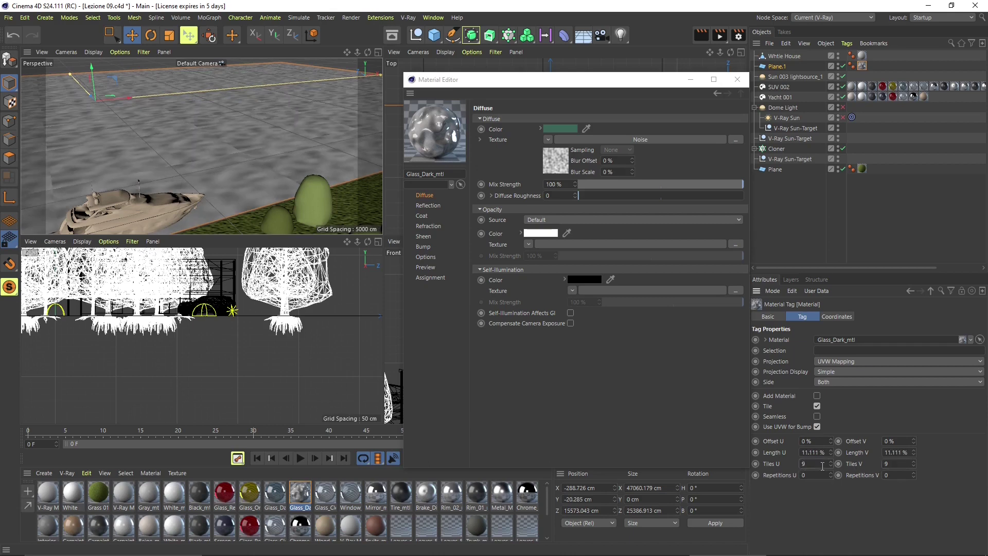
Set the tiling of the water plane's material tag to 10 in both U and V, keeping UVW Mapping projection
{"action": "type", "text": "10"}
{"action": "left_click", "coordinate": [895, 464]}
{"action": "type", "text": "10"}
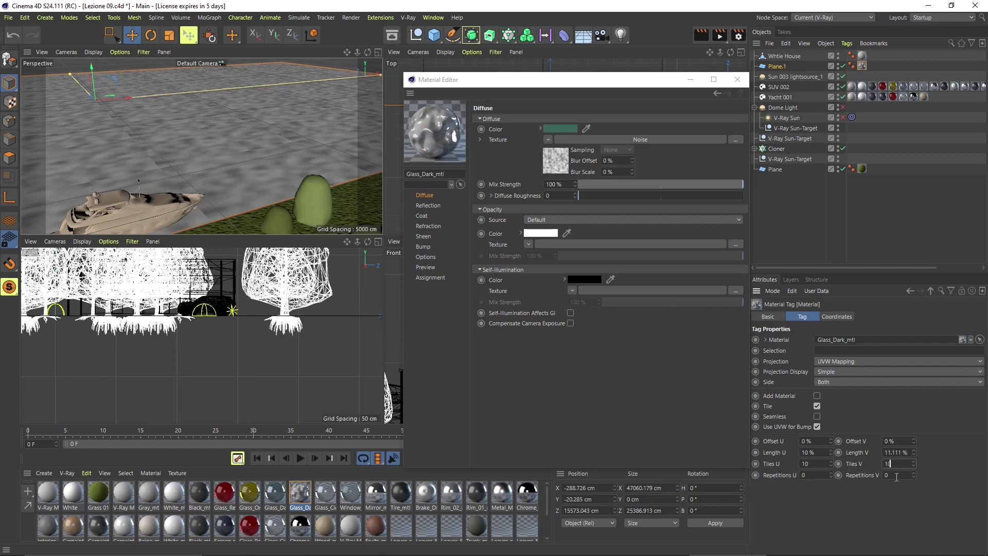
{"action": "key", "text": "Return"}
{"action": "left_click", "coordinate": [823, 363]}
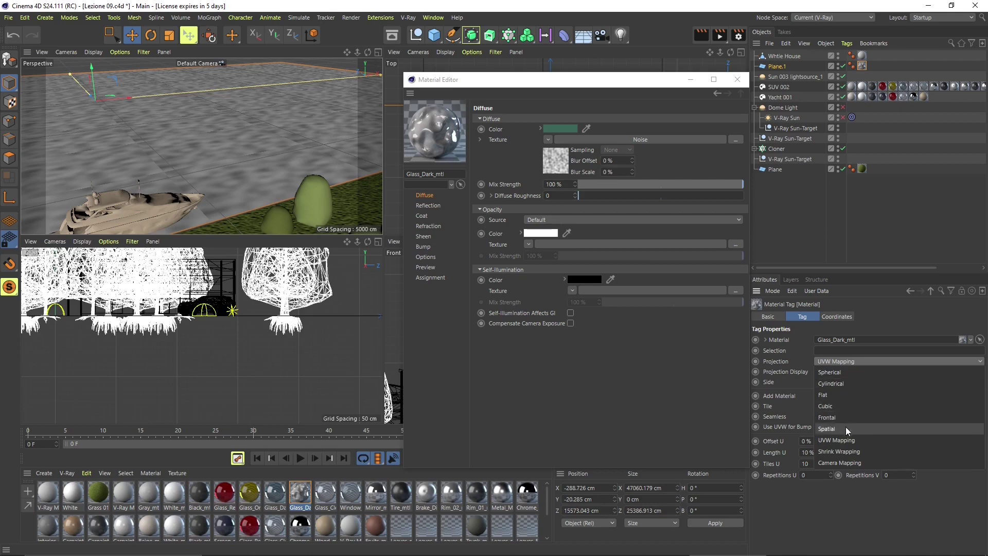
{"action": "left_click", "coordinate": [846, 533]}
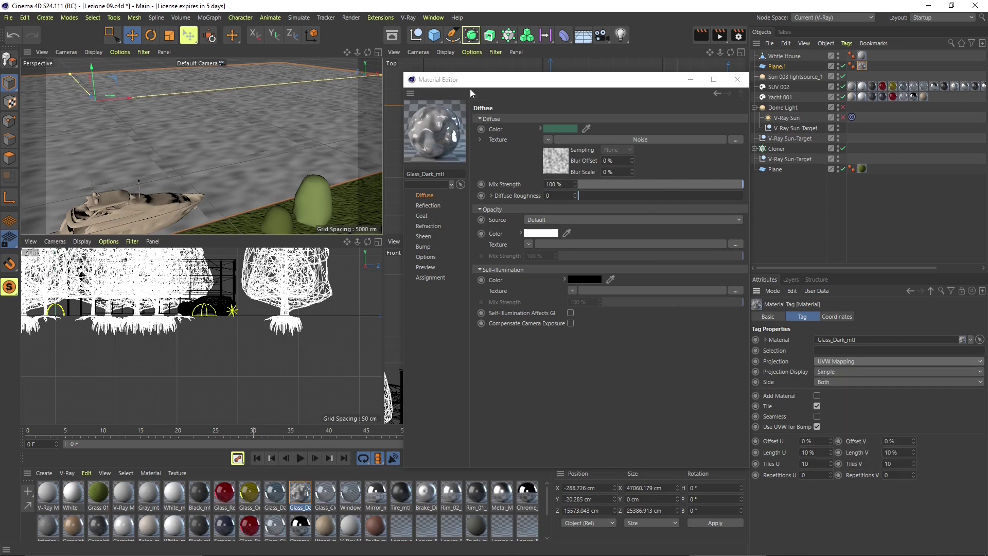
Close the Material Editor and examine the tiled water plane around the yacht and lawn from near and far
{"action": "left_click_drag", "start_coordinate": [480, 88], "coordinate": [490, 91]}
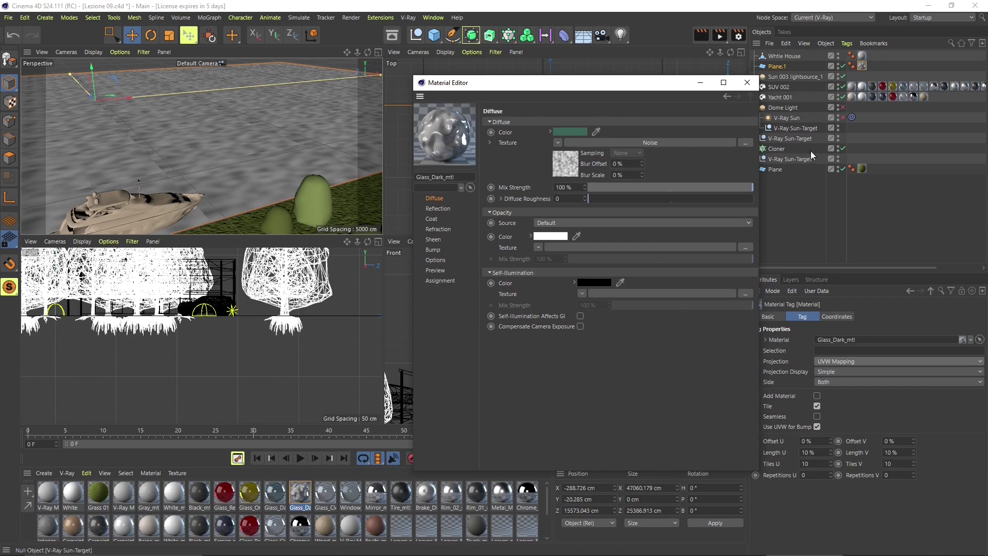
{"action": "left_click", "coordinate": [747, 82]}
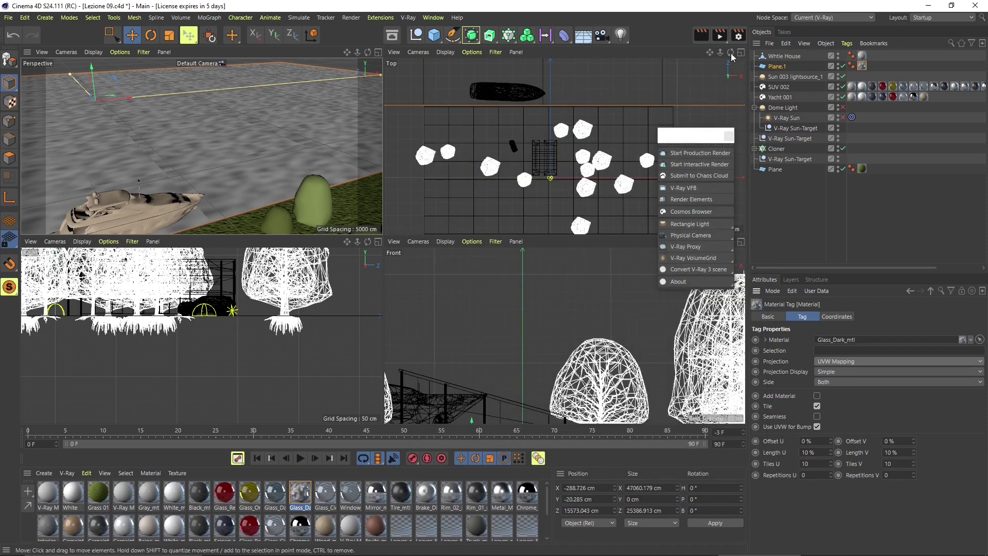
{"action": "left_click_drag", "start_coordinate": [204, 199], "coordinate": [252, 197], "text": "alt"}
{"action": "left_click_drag", "start_coordinate": [226, 157], "coordinate": [181, 150], "text": "alt"}
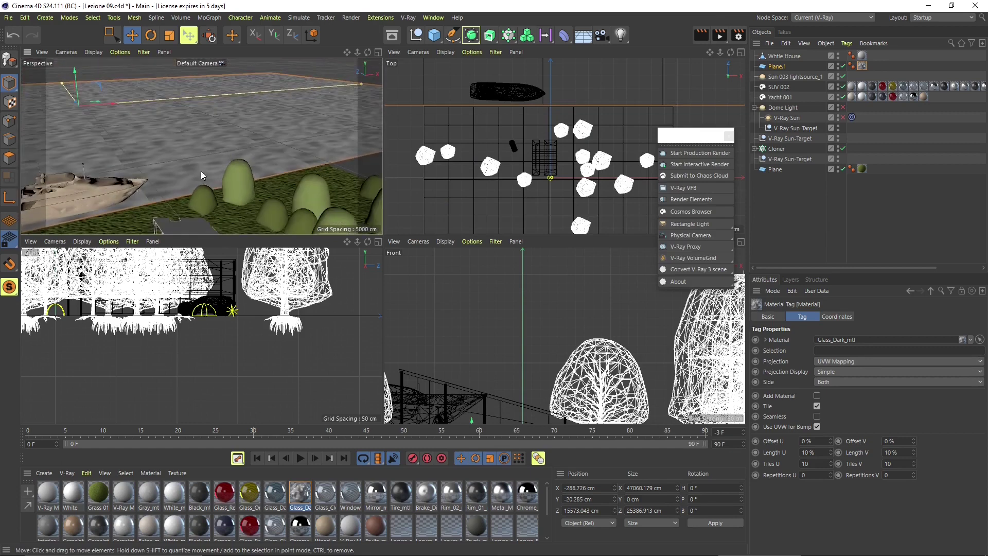
{"action": "middle_click_drag", "start_coordinate": [201, 171], "coordinate": [288, 121], "text": "alt"}
{"action": "left_click_drag", "start_coordinate": [289, 121], "coordinate": [258, 158], "text": "alt"}
{"action": "scroll", "coordinate": [219, 153], "scroll_direction": "up", "scroll_amount": 5}
{"action": "scroll", "coordinate": [219, 153], "scroll_direction": "up", "scroll_amount": 5}
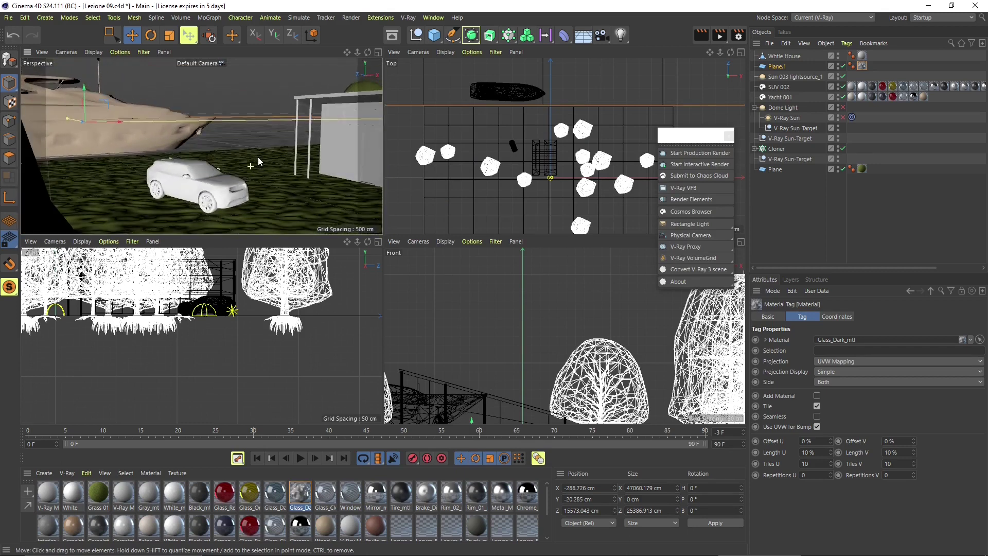
{"action": "scroll", "coordinate": [257, 163], "scroll_direction": "down", "scroll_amount": 10}
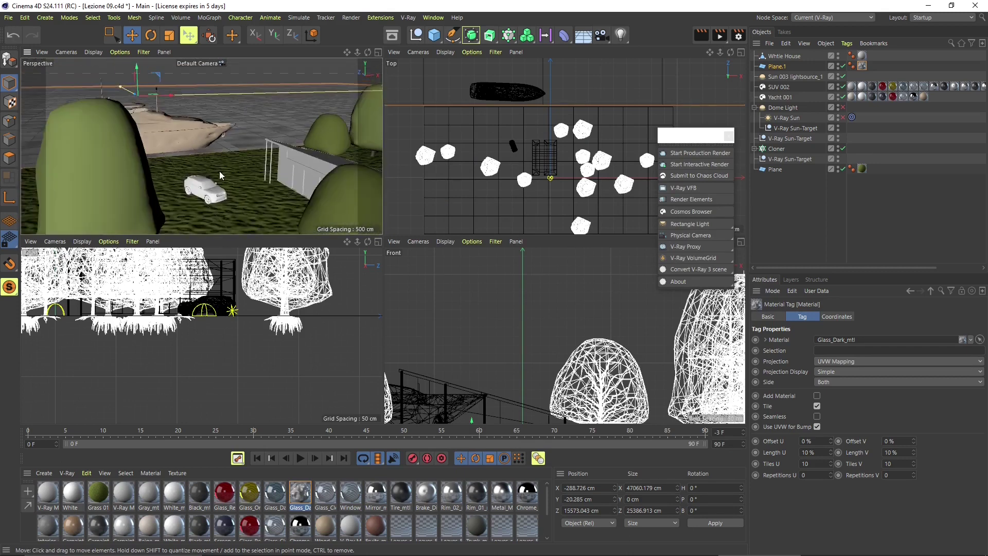
{"action": "scroll", "coordinate": [215, 174], "scroll_direction": "down", "scroll_amount": 8}
{"action": "left_click_drag", "start_coordinate": [209, 144], "coordinate": [211, 154], "text": "alt"}
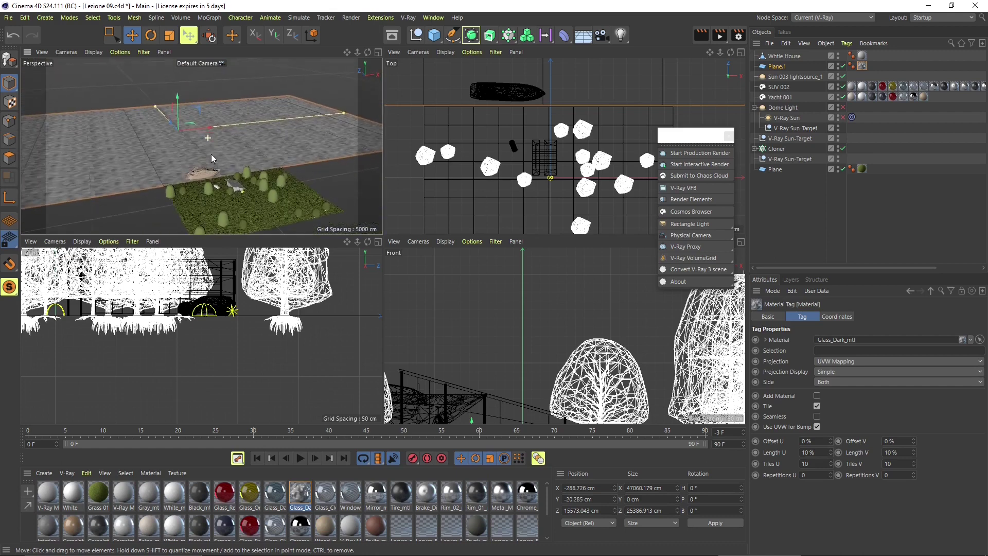
{"action": "scroll", "coordinate": [205, 172], "scroll_direction": "down", "scroll_amount": 4}
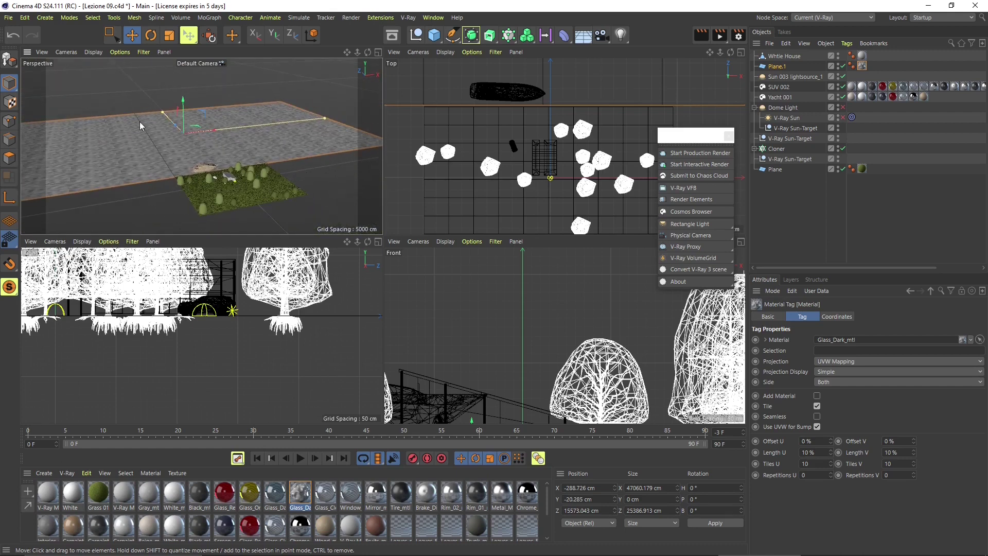
{"action": "scroll", "coordinate": [150, 169], "scroll_direction": "down", "scroll_amount": 4}
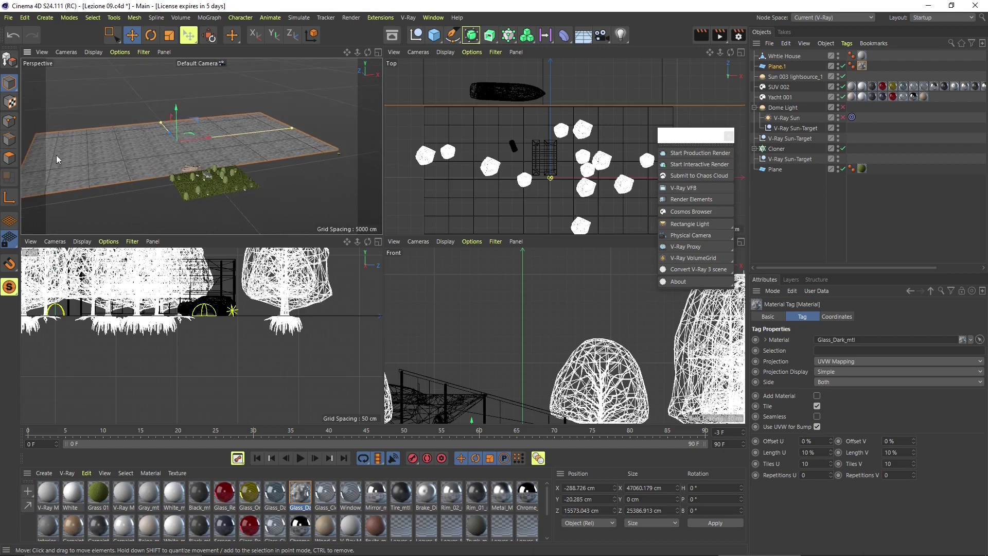
Frame a low, ground-level perspective view of the SUV with the yacht behind it and the house beside it
{"action": "scroll", "coordinate": [196, 183], "scroll_direction": "up", "scroll_amount": 3}
{"action": "scroll", "coordinate": [197, 184], "scroll_direction": "up", "scroll_amount": 10}
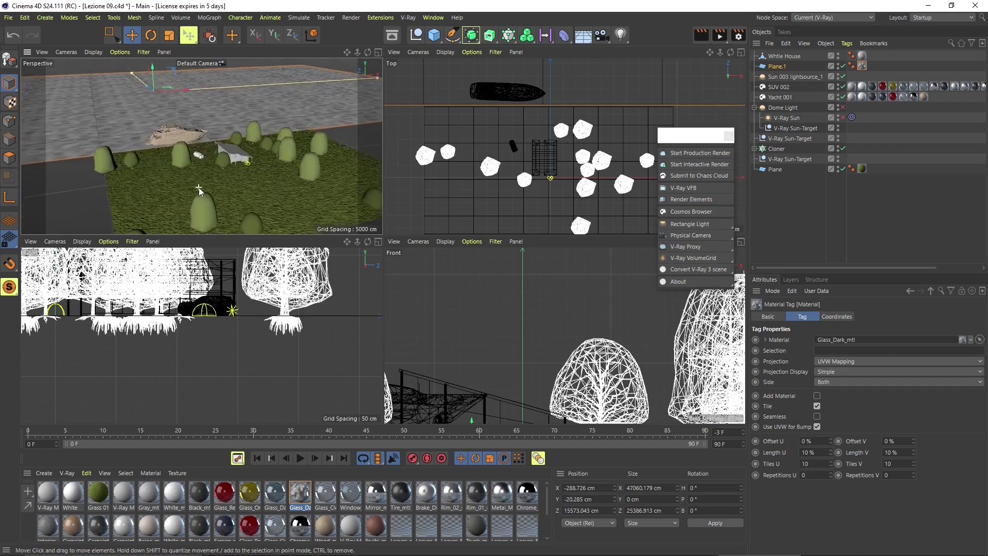
{"action": "scroll", "coordinate": [214, 185], "scroll_direction": "up", "scroll_amount": 10}
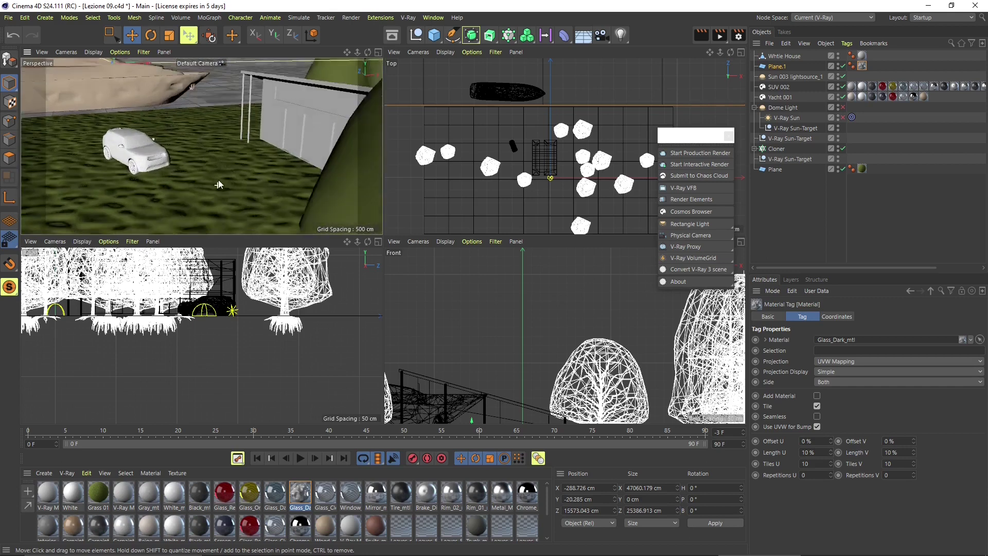
{"action": "scroll", "coordinate": [230, 156], "scroll_direction": "down", "scroll_amount": 4}
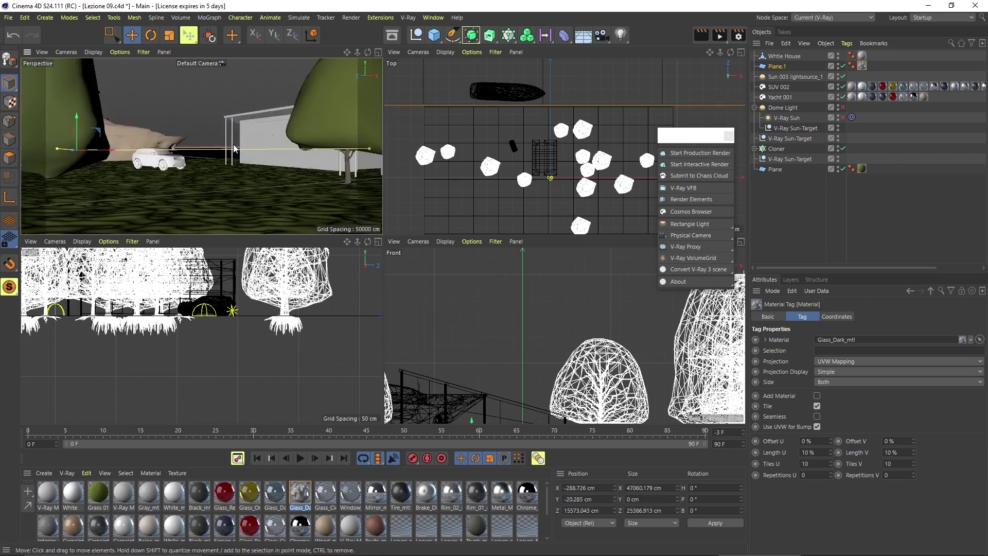
{"action": "left_click_drag", "start_coordinate": [223, 163], "coordinate": [191, 172], "text": "alt"}
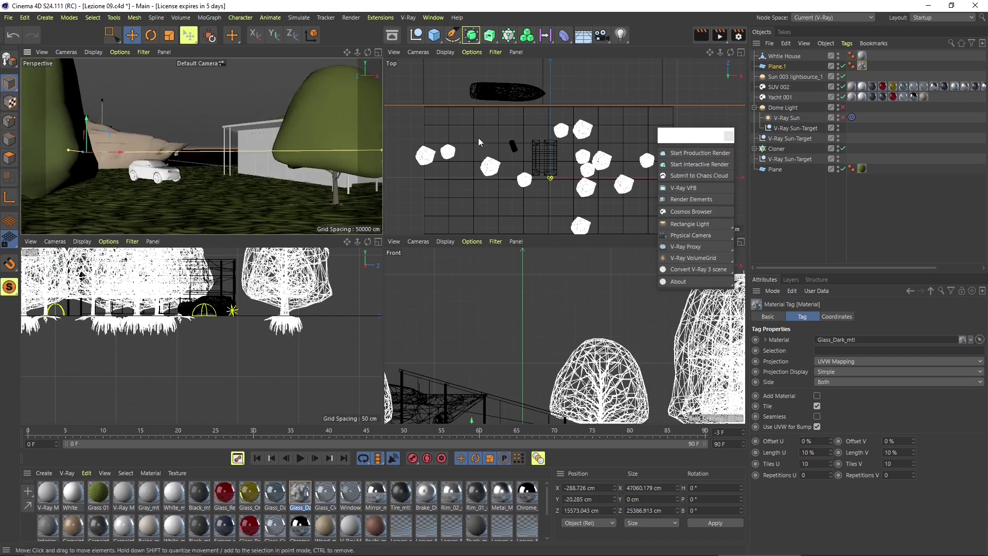
{"action": "left_click_drag", "start_coordinate": [190, 150], "coordinate": [188, 150], "text": "alt"}
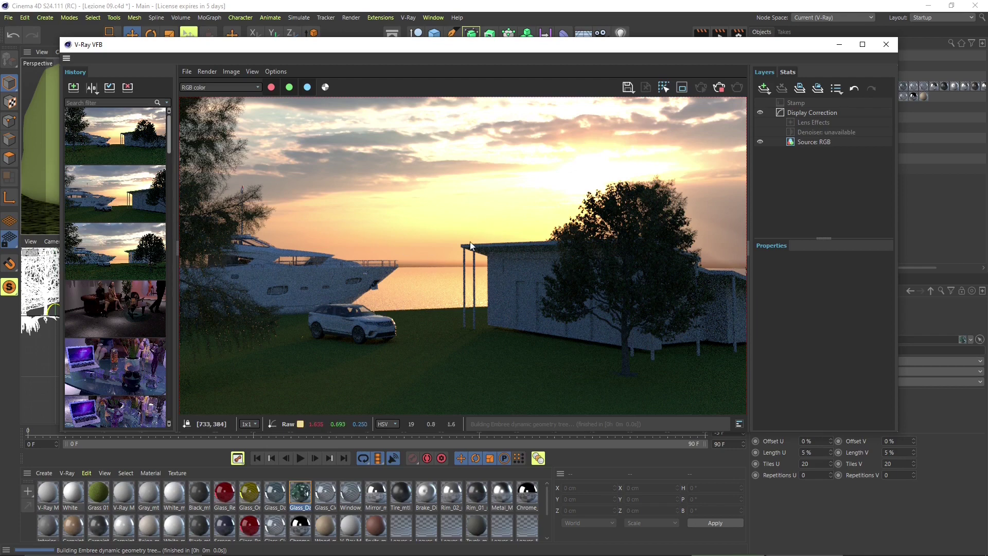
Stop the running V-Ray render, close the frame buffer and deselect everything in the scene
{"action": "left_click", "coordinate": [719, 91]}
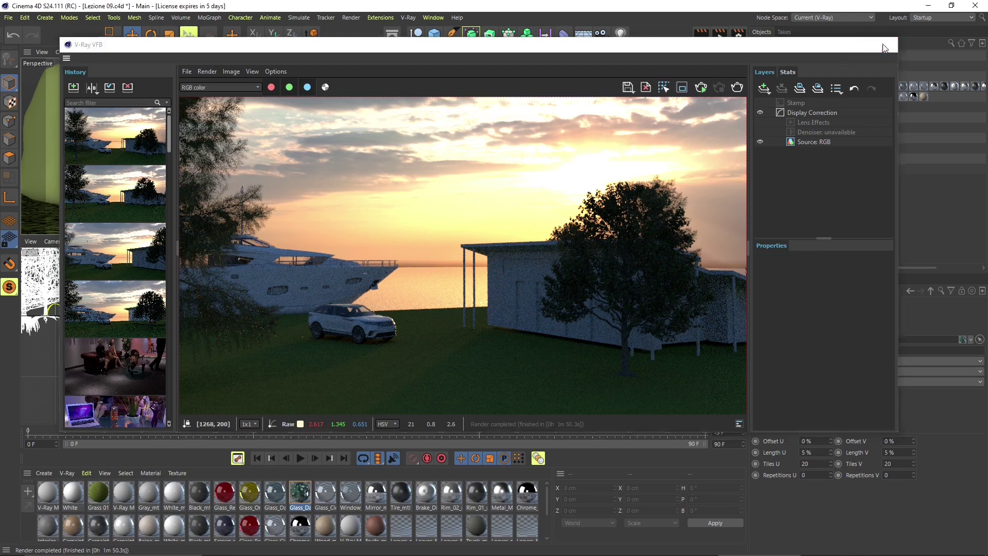
{"action": "left_click", "coordinate": [885, 44]}
{"action": "scroll", "coordinate": [197, 190], "scroll_direction": "up", "scroll_amount": 3}
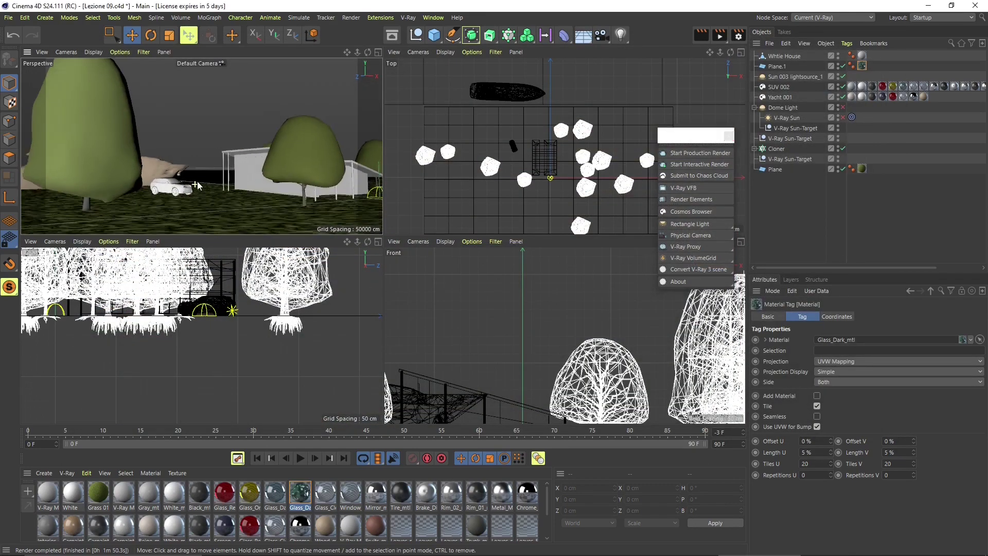
{"action": "left_click", "coordinate": [257, 121]}
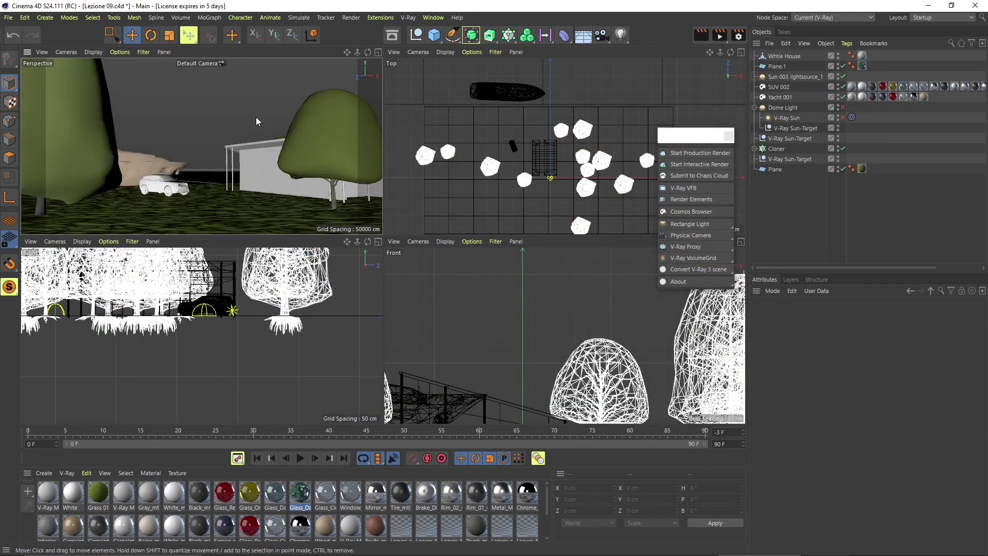
Open the Asset Browser and search its objects for "2d", moving the floating V-Ray palette off the results
{"action": "left_click", "coordinate": [394, 38]}
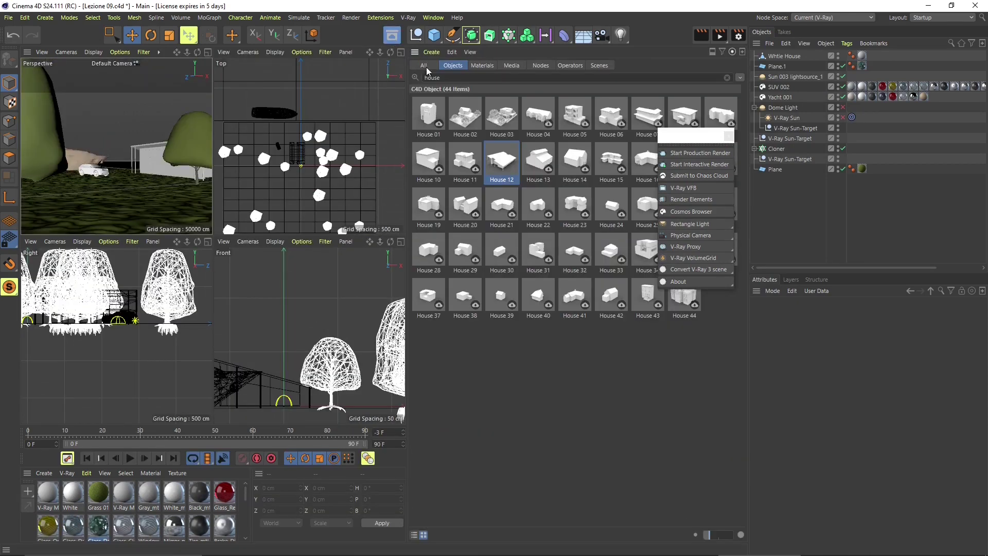
{"action": "double_click", "coordinate": [447, 80]}
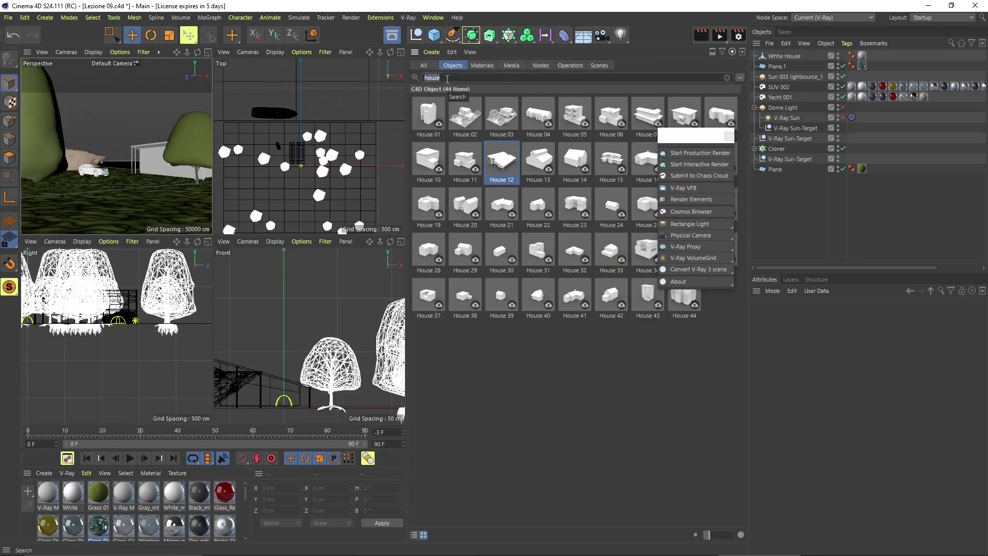
{"action": "key", "text": "BackSpace"}
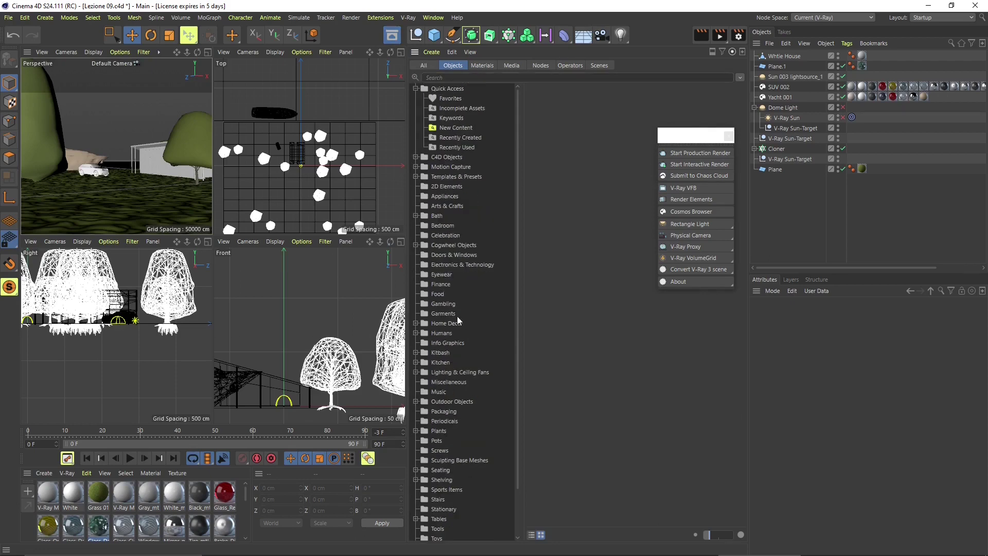
{"action": "type", "text": "2d"}
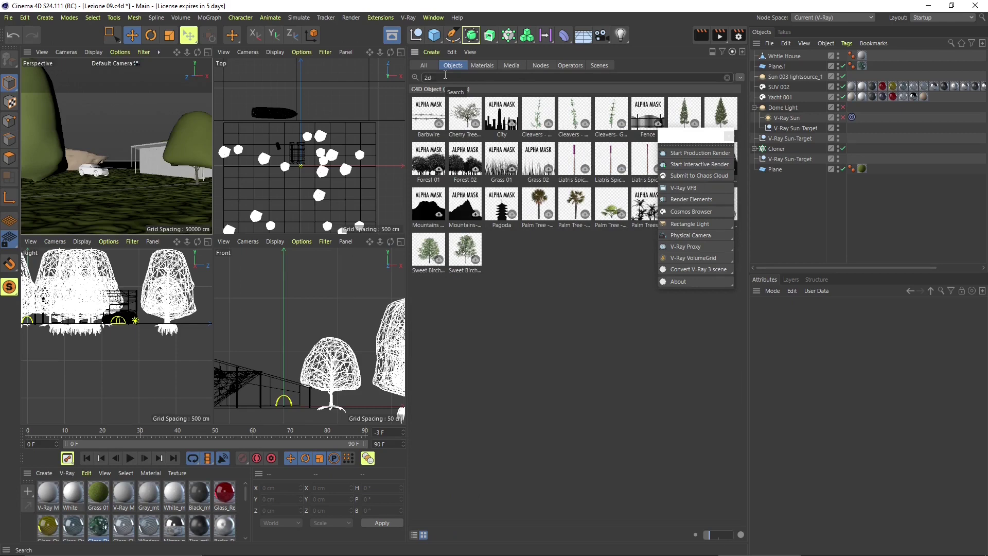
{"action": "left_click_drag", "start_coordinate": [698, 140], "coordinate": [799, 183]}
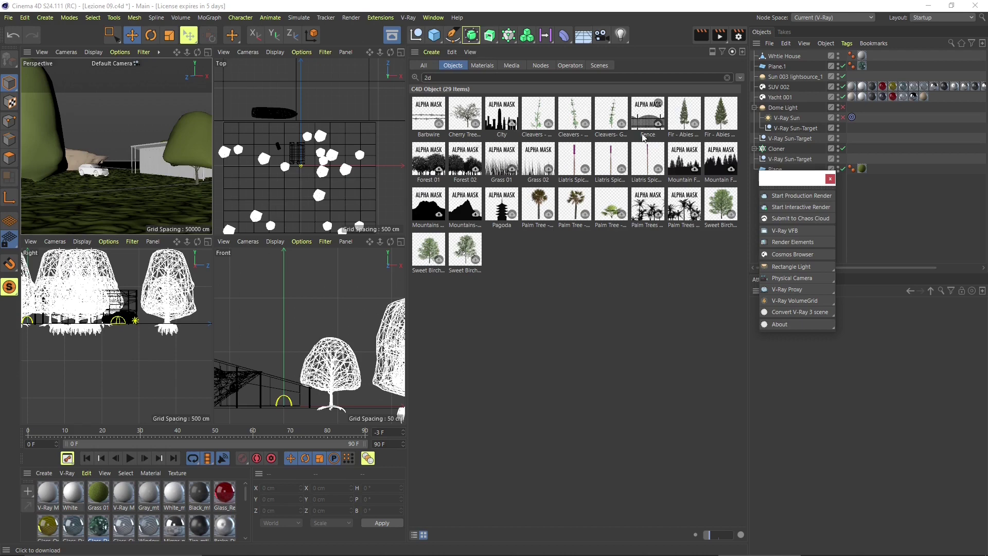
Add the first 2D fir asset, Fir - Abies Grandis 01, and move it behind the house near the shoreline
{"action": "left_click", "coordinate": [688, 126]}
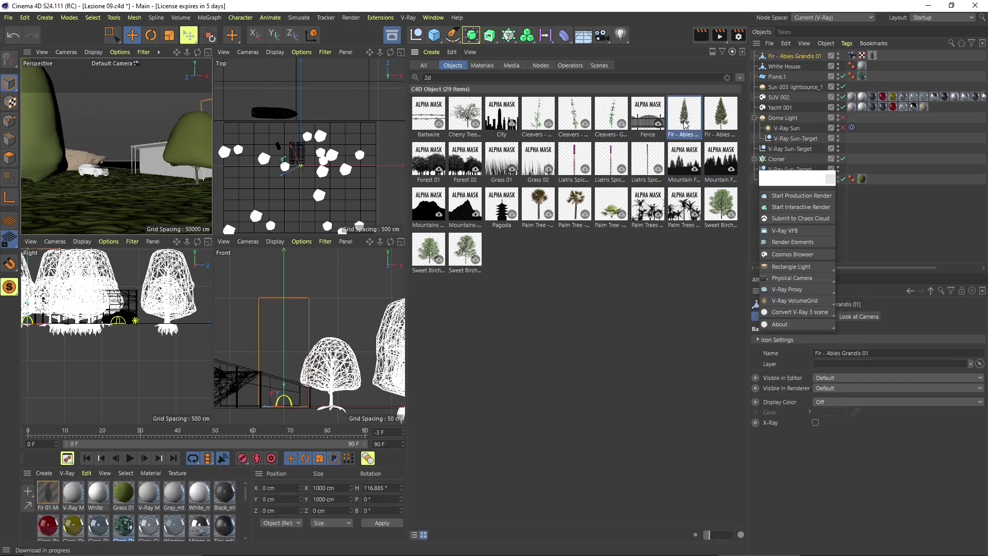
{"action": "scroll", "coordinate": [295, 167], "scroll_direction": "up", "scroll_amount": 10}
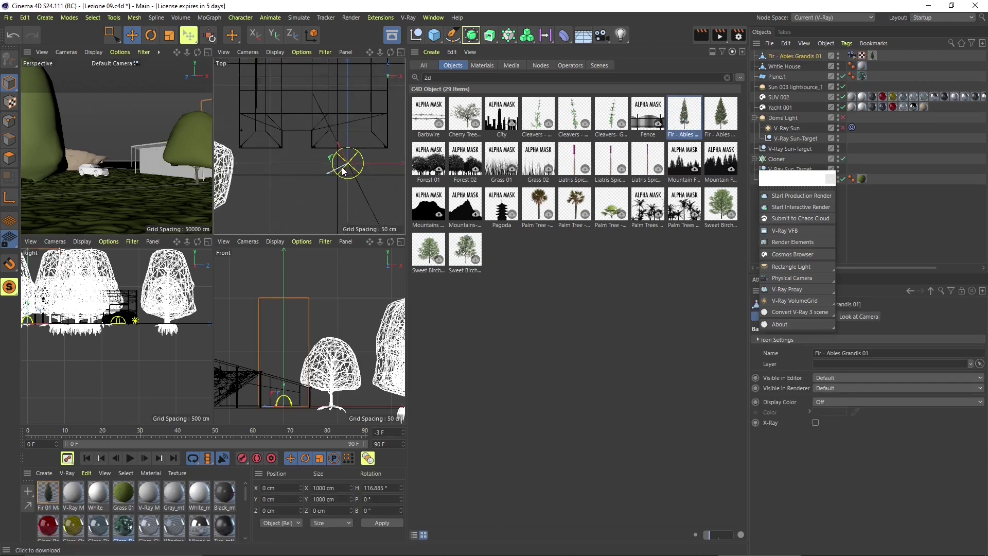
{"action": "left_click_drag", "start_coordinate": [342, 171], "coordinate": [317, 61]}
{"action": "scroll", "coordinate": [325, 157], "scroll_direction": "down", "scroll_amount": 5}
{"action": "scroll", "coordinate": [271, 213], "scroll_direction": "down", "scroll_amount": 3}
{"action": "scroll", "coordinate": [313, 100], "scroll_direction": "up", "scroll_amount": 3}
{"action": "scroll", "coordinate": [303, 142], "scroll_direction": "up", "scroll_amount": 2}
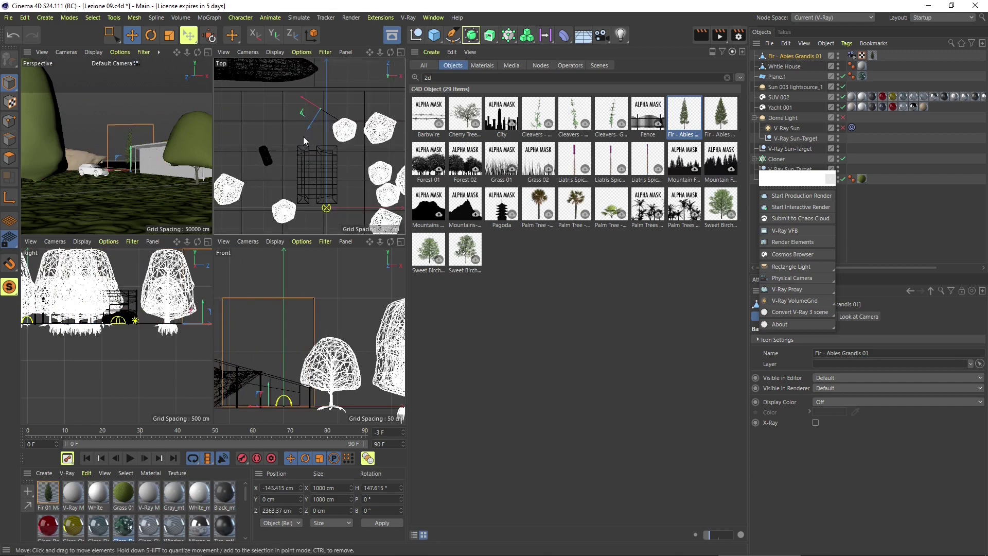
Move the fir behind the trees to about X 1218 cm, Z 2555 cm and duplicate it at about X 2313 cm, Z 2413 cm
{"action": "left_click_drag", "start_coordinate": [309, 123], "coordinate": [366, 116]}
{"action": "scroll", "coordinate": [369, 147], "scroll_direction": "up", "scroll_amount": 3}
{"action": "scroll", "coordinate": [369, 146], "scroll_direction": "up", "scroll_amount": 2}
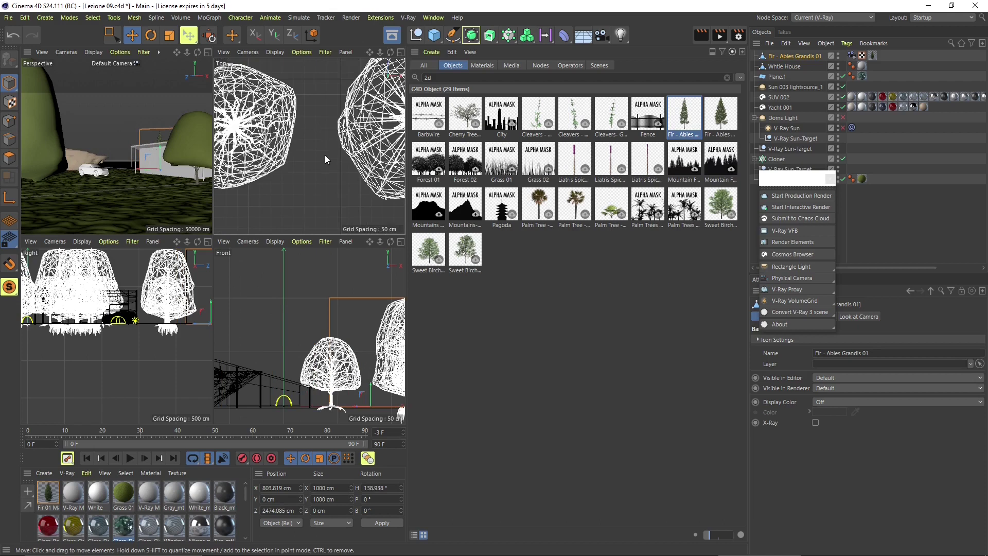
{"action": "scroll", "coordinate": [325, 155], "scroll_direction": "down", "scroll_amount": 4}
{"action": "left_click_drag", "start_coordinate": [296, 100], "coordinate": [332, 112]}
{"action": "scroll", "coordinate": [307, 105], "scroll_direction": "down", "scroll_amount": 3}
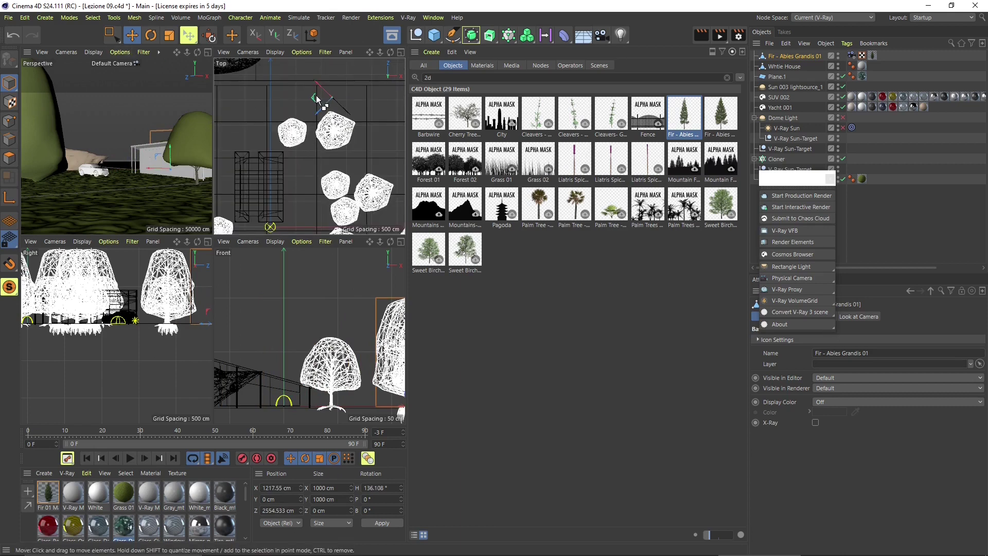
{"action": "left_click_drag", "start_coordinate": [317, 98], "coordinate": [378, 103], "text": "ctrl"}
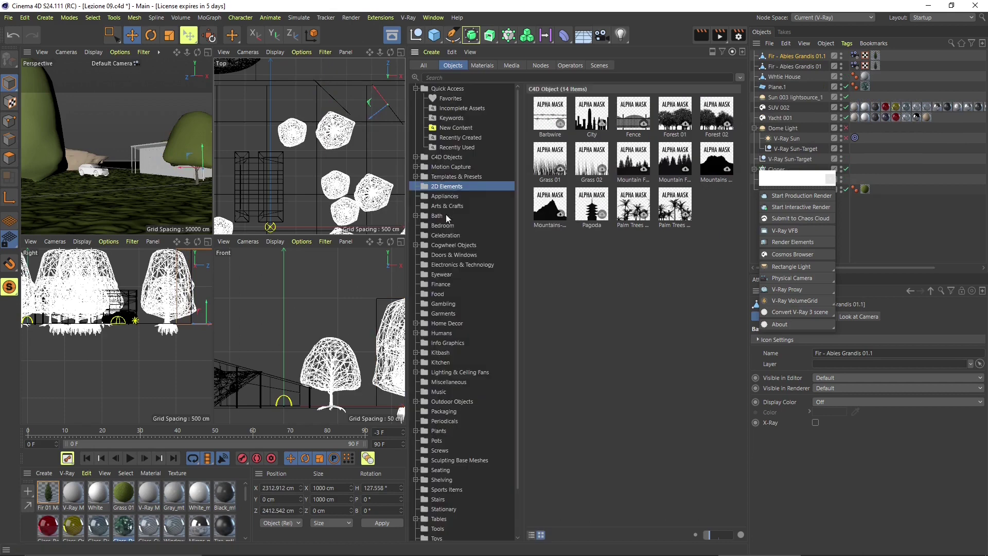
Find the Cutout people under Humans in the asset library and add Male 02 - Standing to the scene
{"action": "scroll", "coordinate": [448, 232], "scroll_direction": "down", "scroll_amount": 3}
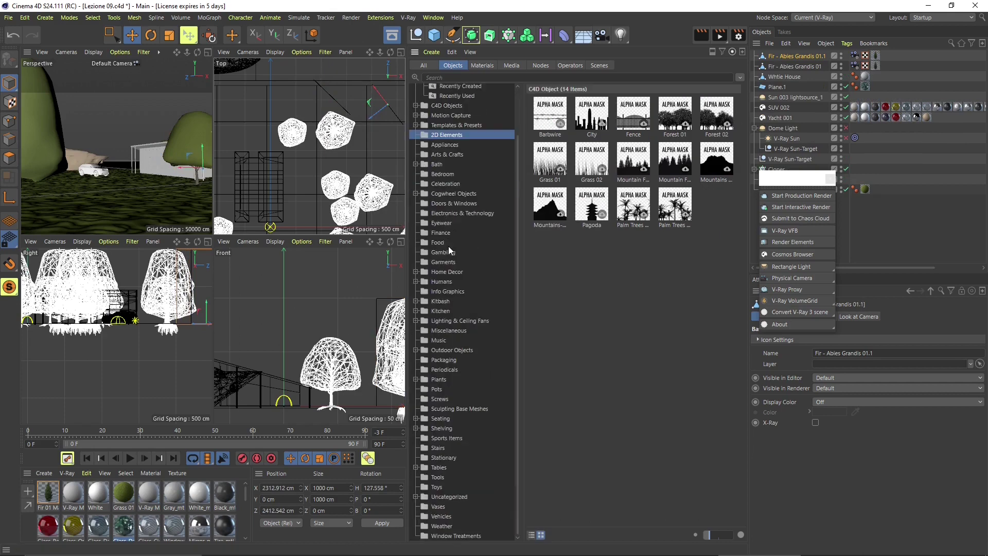
{"action": "left_click", "coordinate": [442, 281]}
{"action": "left_click", "coordinate": [415, 281]}
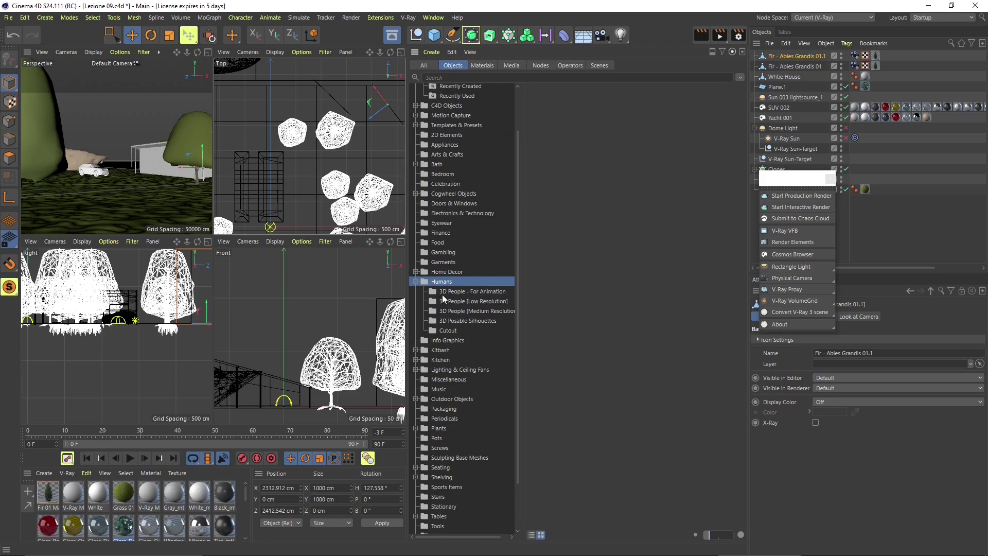
{"action": "left_click", "coordinate": [443, 301]}
{"action": "left_click", "coordinate": [445, 320]}
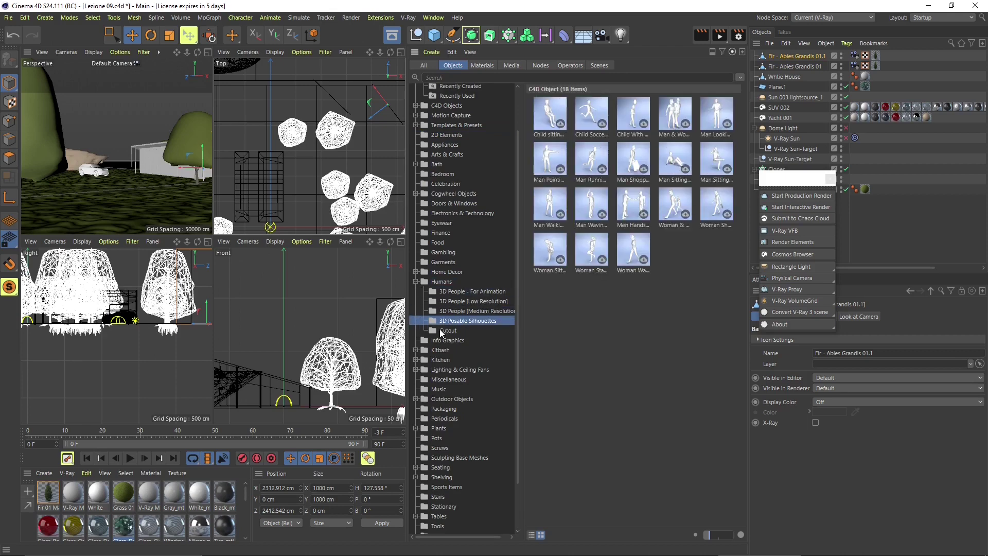
{"action": "left_click", "coordinate": [442, 331]}
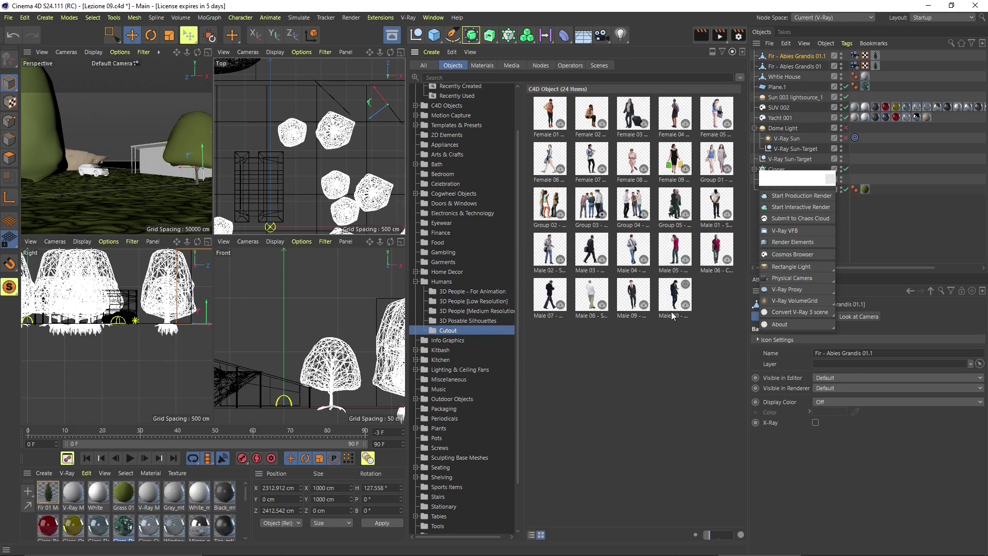
{"action": "double_click", "coordinate": [559, 254]}
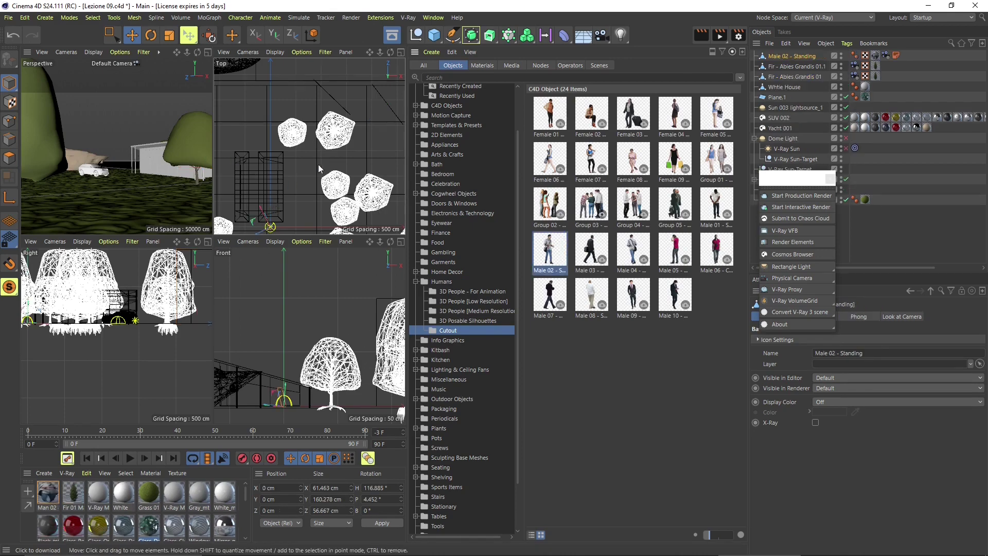
Move the standing man in front of the house to about X -1421 cm, Z 292 cm, closing the Asset Browser
{"action": "scroll", "coordinate": [319, 168], "scroll_direction": "down", "scroll_amount": 2}
{"action": "left_click_drag", "start_coordinate": [270, 205], "coordinate": [225, 199]}
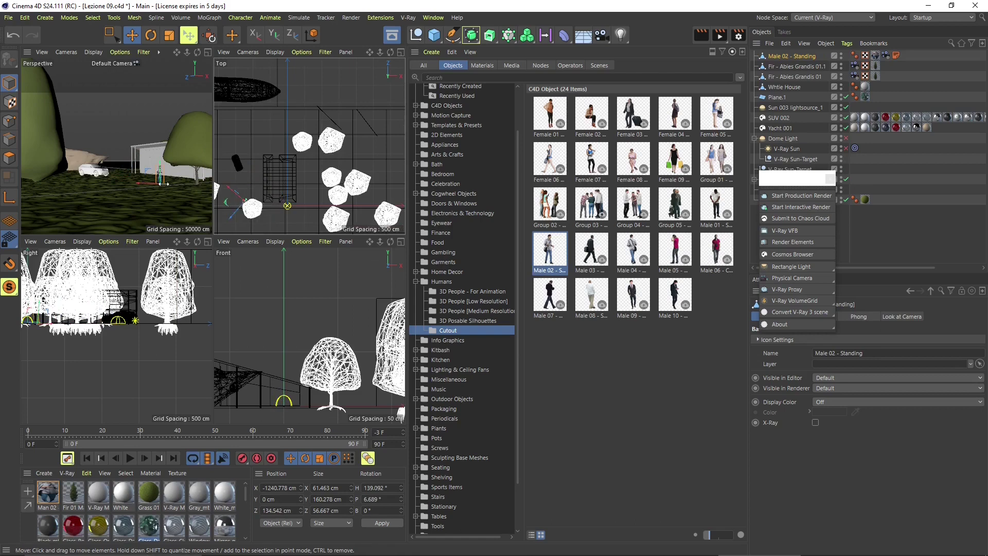
{"action": "middle_click", "coordinate": [153, 186]}
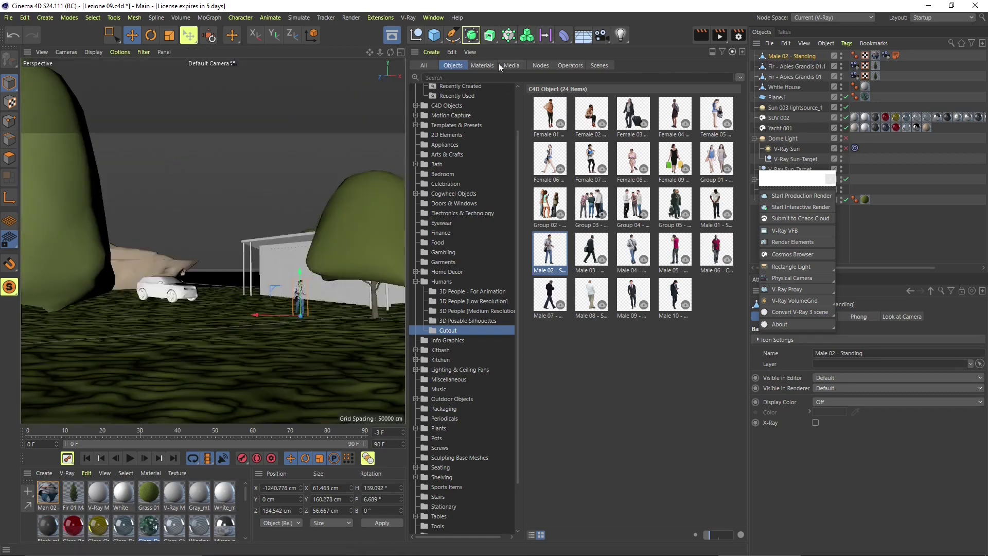
{"action": "left_click", "coordinate": [392, 35]}
{"action": "scroll", "coordinate": [517, 381], "scroll_direction": "up", "scroll_amount": 2}
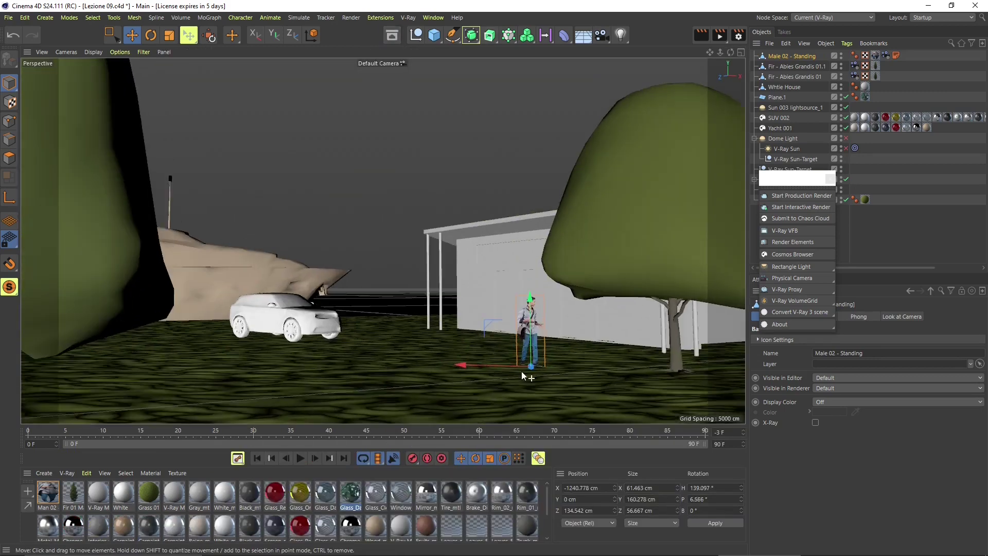
{"action": "left_click_drag", "start_coordinate": [494, 363], "coordinate": [387, 359]}
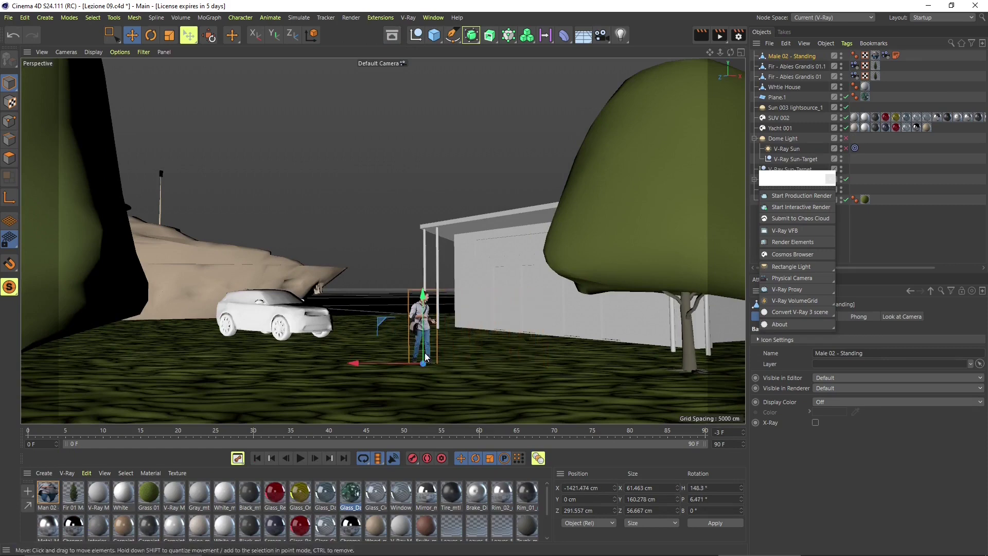
Inspect the standing man's Look at Camera tag and examine how the cutout faces the camera from different view angles
{"action": "left_click_drag", "start_coordinate": [426, 324], "coordinate": [412, 355], "text": "alt"}
{"action": "left_click", "coordinate": [885, 55]}
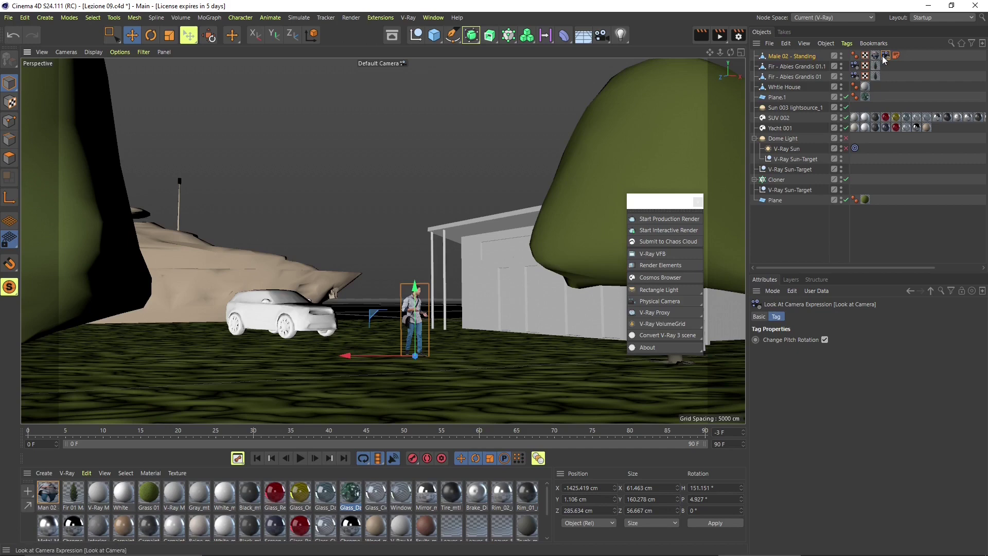
{"action": "scroll", "coordinate": [426, 341], "scroll_direction": "up", "scroll_amount": 1}
{"action": "scroll", "coordinate": [424, 338], "scroll_direction": "up", "scroll_amount": 3}
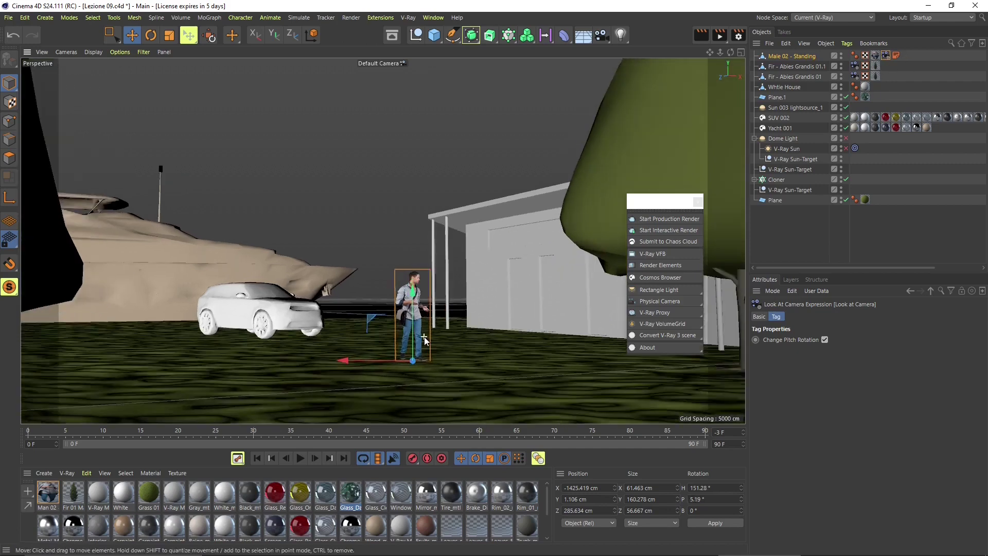
{"action": "scroll", "coordinate": [379, 328], "scroll_direction": "up", "scroll_amount": 2}
{"action": "mouse_move", "coordinate": [378, 328]}
{"action": "left_mouse_down", "text": "alt"}
{"action": "mouse_move", "coordinate": [385, 333]}
{"action": "mouse_move", "coordinate": [377, 329]}
{"action": "left_mouse_up", "text": "alt"}
{"action": "middle_click", "coordinate": [378, 329]}
{"action": "scroll", "coordinate": [540, 147], "scroll_direction": "up", "scroll_amount": 10}
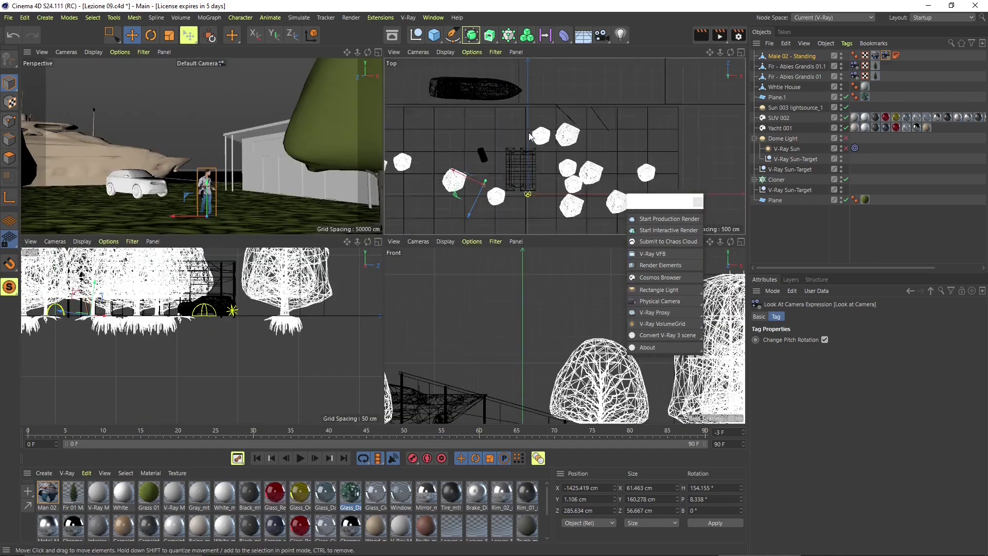
Lower the standing man to ground level and shift him sideways into the gap between the SUV and the house
{"action": "scroll", "coordinate": [533, 146], "scroll_direction": "up", "scroll_amount": 5}
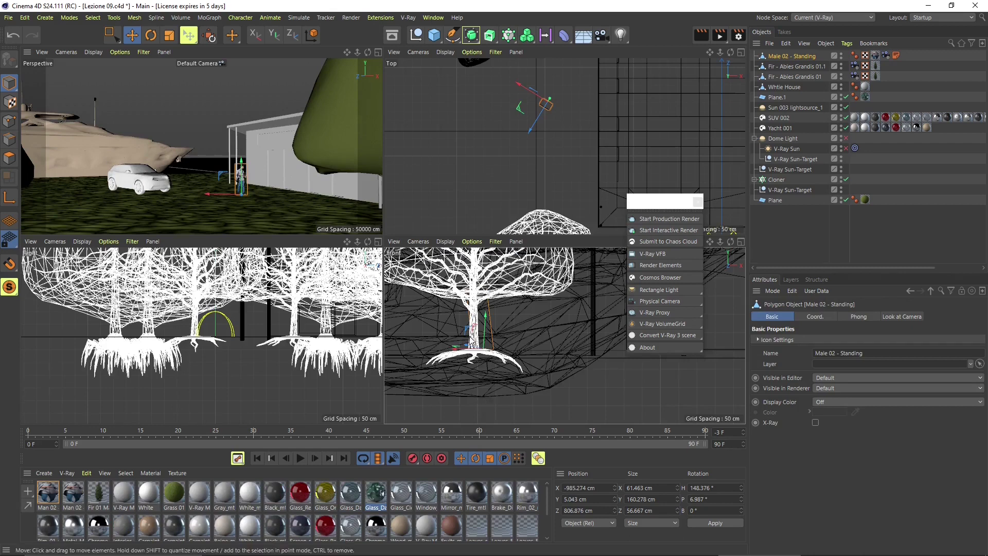
{"action": "scroll", "coordinate": [472, 342], "scroll_direction": "up", "scroll_amount": 4}
{"action": "mouse_move", "coordinate": [494, 372]}
{"action": "left_mouse_down"}
{"action": "mouse_move", "coordinate": [561, 371]}
{"action": "mouse_move", "coordinate": [406, 344]}
{"action": "mouse_move", "coordinate": [488, 367]}
{"action": "left_mouse_up"}
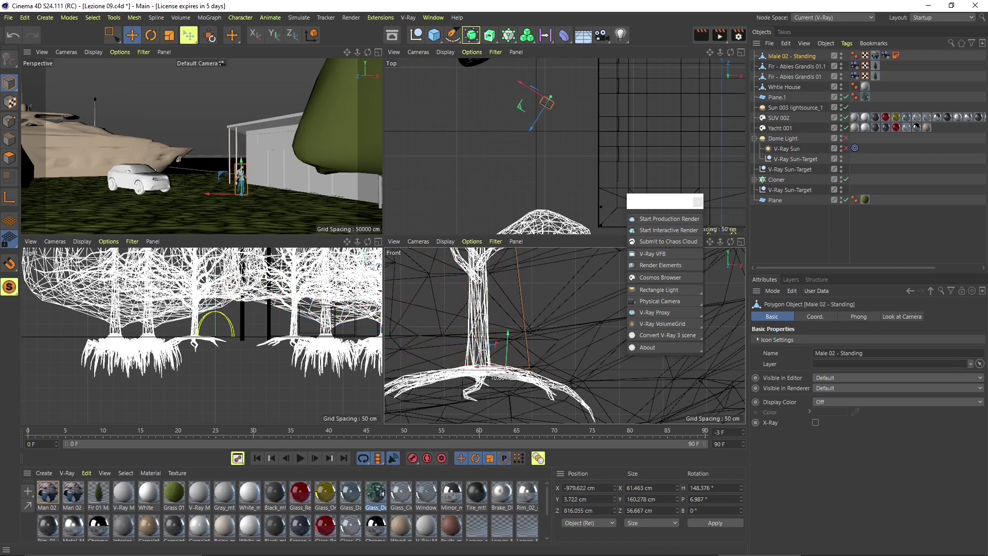
{"action": "left_click", "coordinate": [184, 135]}
{"action": "left_click", "coordinate": [243, 180]}
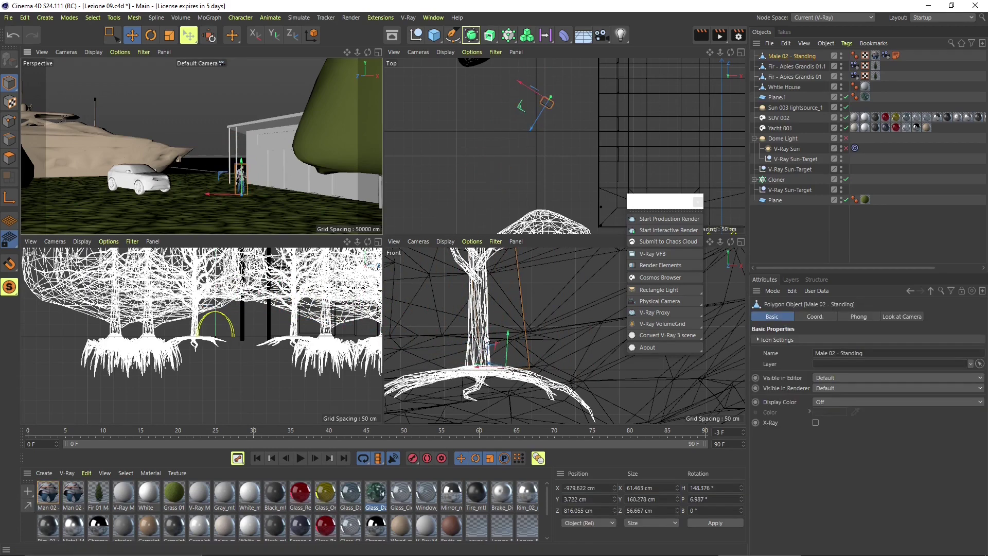
{"action": "left_click_drag", "start_coordinate": [484, 369], "coordinate": [392, 366]}
Open the Man 02 - Standing material in the Material Editor and review its Color and Alpha channel textures
{"action": "left_click", "coordinate": [875, 55]}
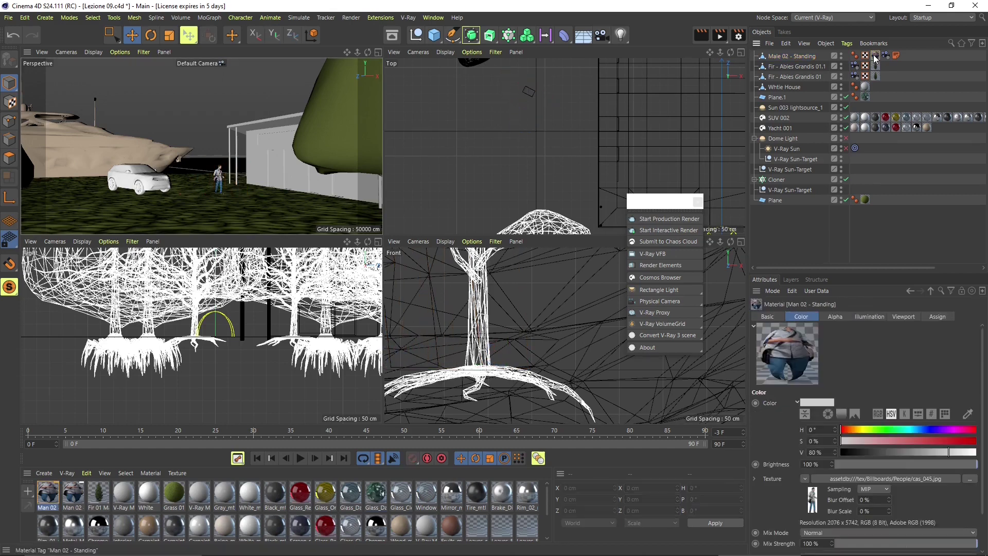
{"action": "double_click", "coordinate": [874, 56]}
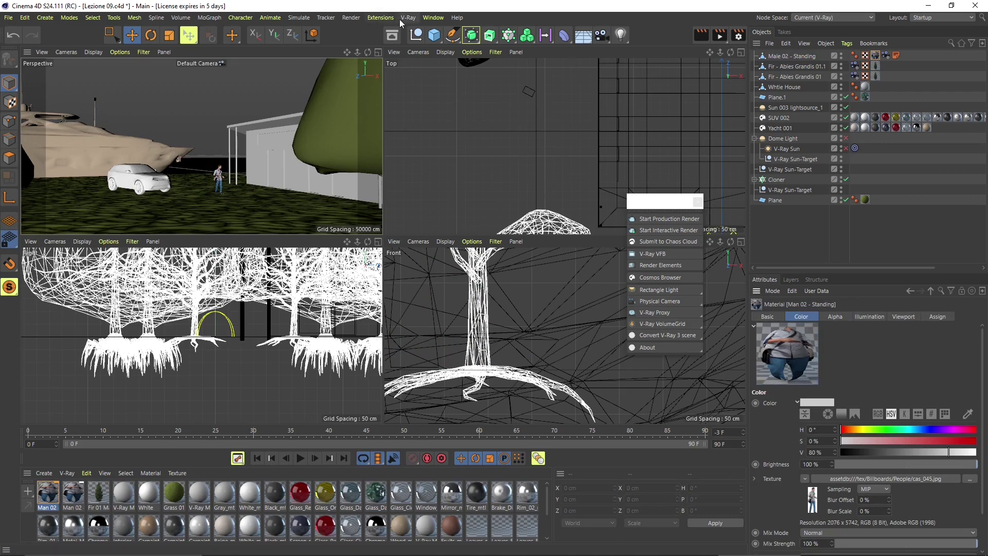
{"action": "left_click", "coordinate": [425, 18]}
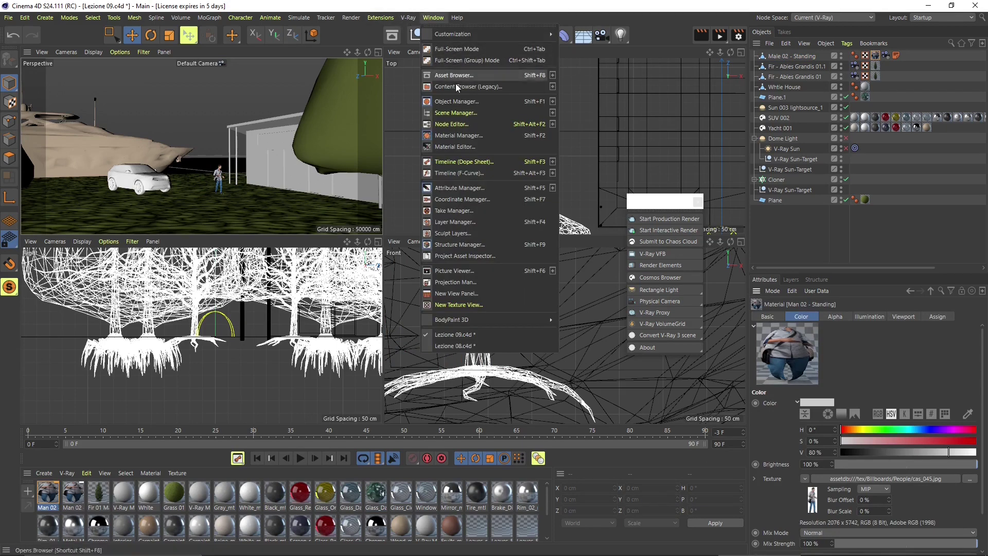
{"action": "left_click", "coordinate": [461, 146]}
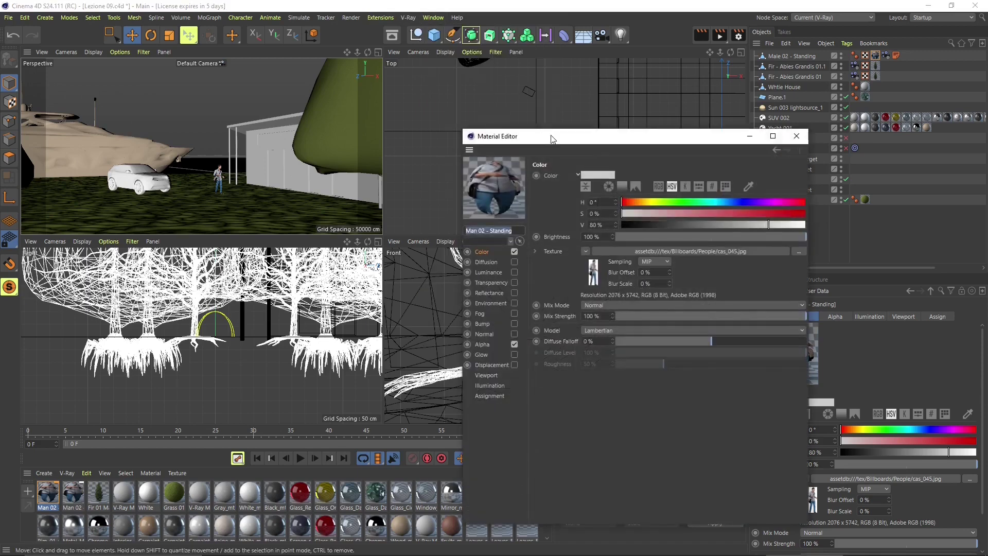
{"action": "left_click_drag", "start_coordinate": [551, 135], "coordinate": [488, 96]}
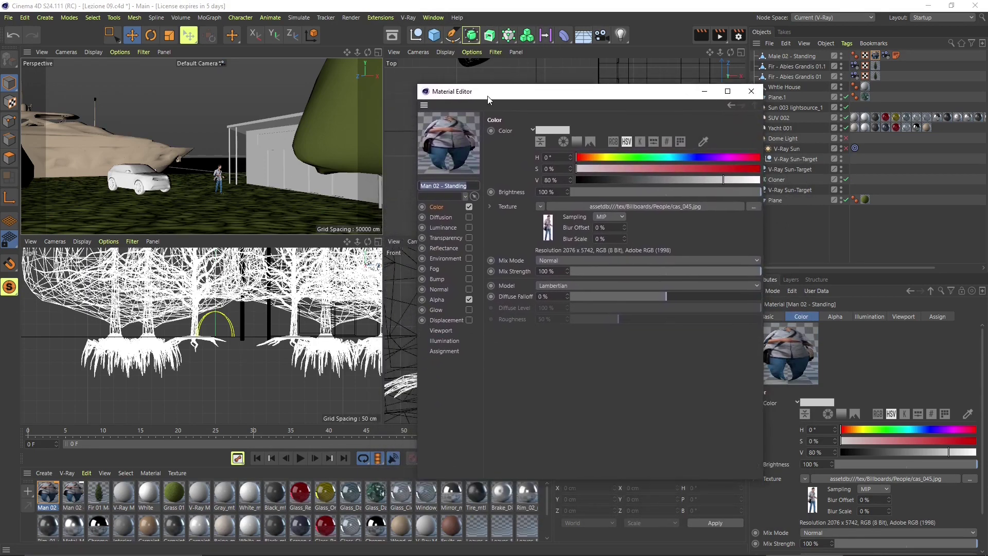
{"action": "left_click", "coordinate": [468, 206]}
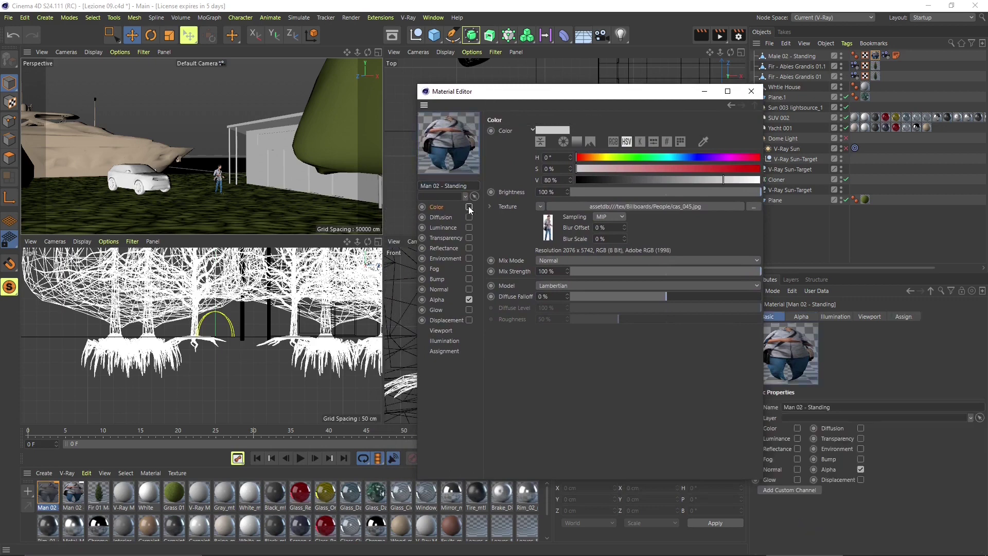
{"action": "left_click", "coordinate": [468, 206]}
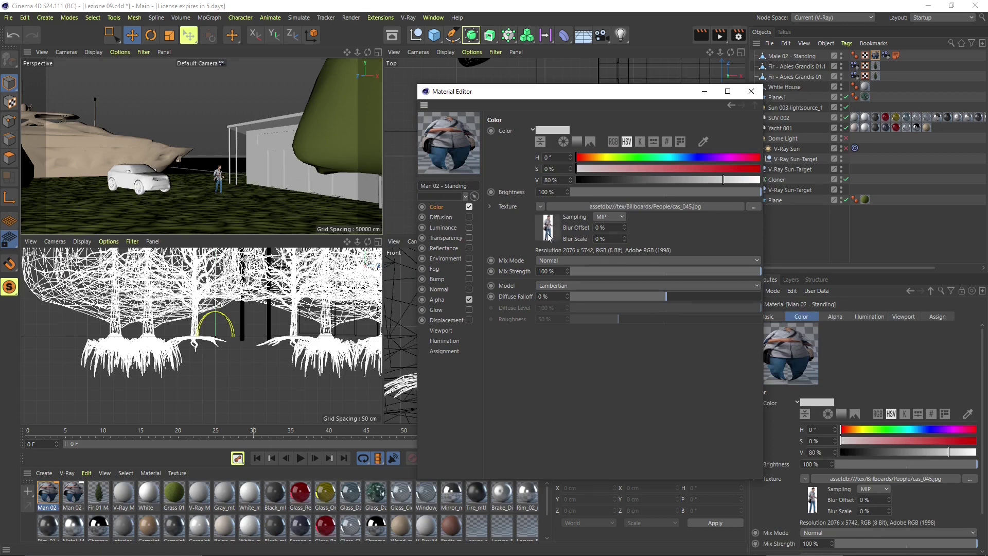
{"action": "left_click", "coordinate": [436, 299]}
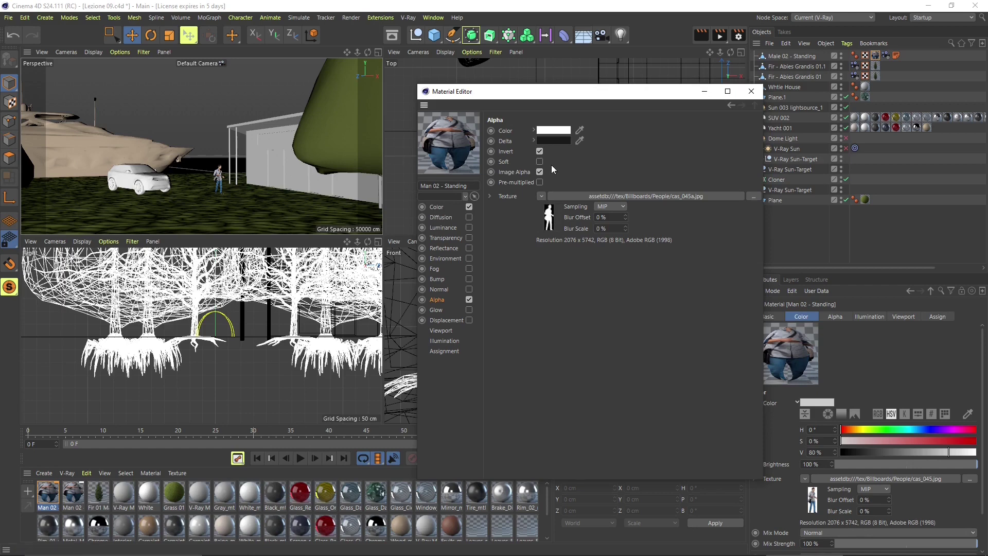
Create a new V-Ray material and collapse its Diffuse and Self-Illumination sections to leave the Opacity settings open
{"action": "left_click", "coordinate": [65, 474]}
{"action": "left_click", "coordinate": [90, 343]}
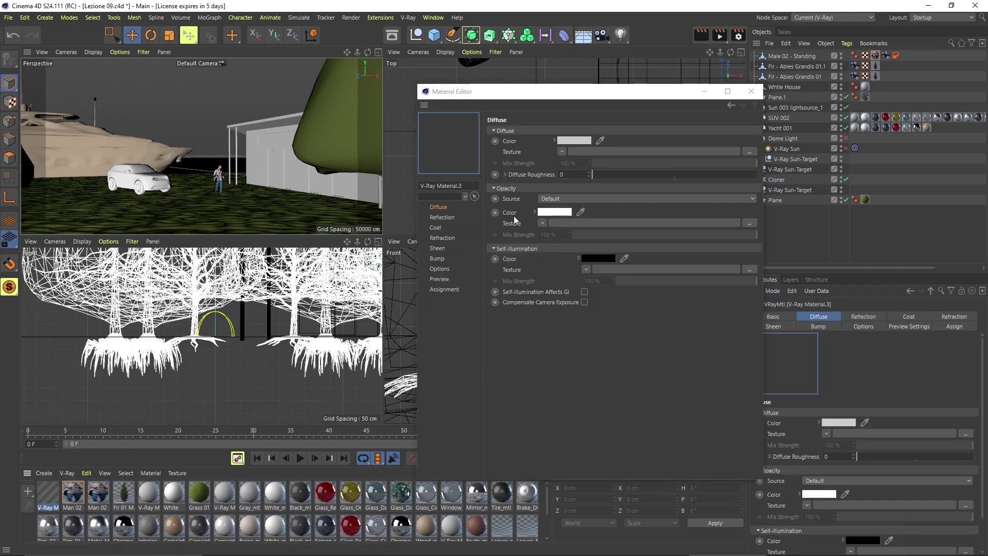
{"action": "left_click_drag", "start_coordinate": [513, 92], "coordinate": [506, 95]}
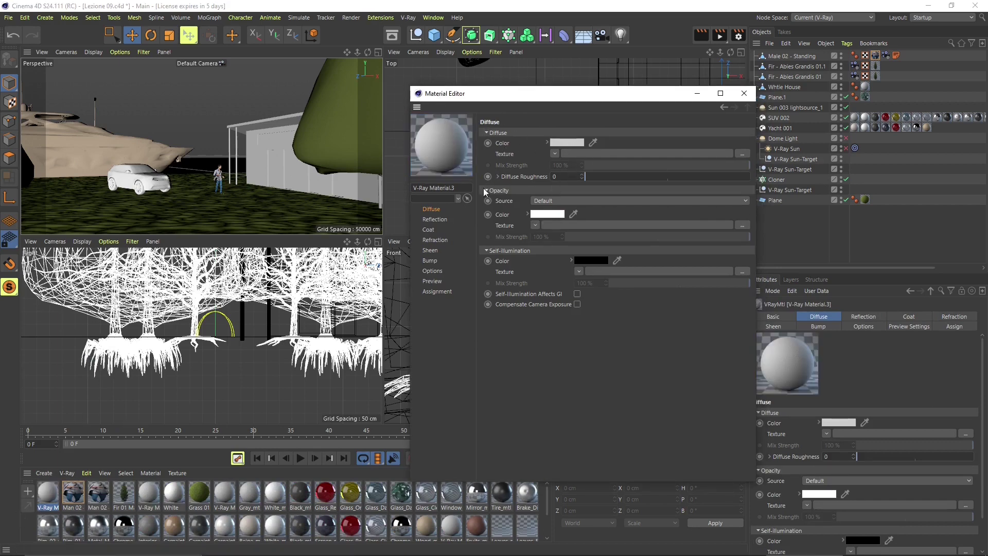
{"action": "left_click", "coordinate": [486, 133]}
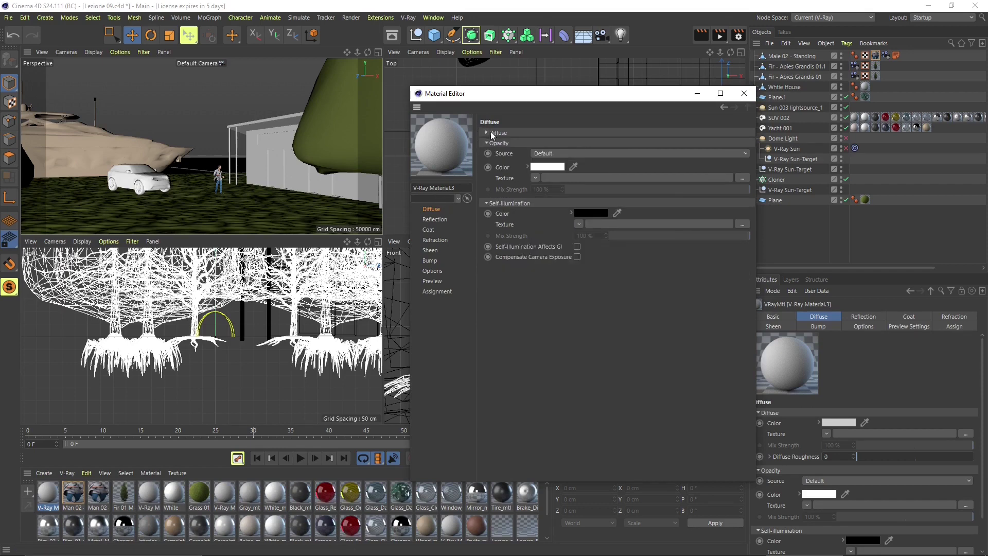
{"action": "left_click", "coordinate": [487, 204]}
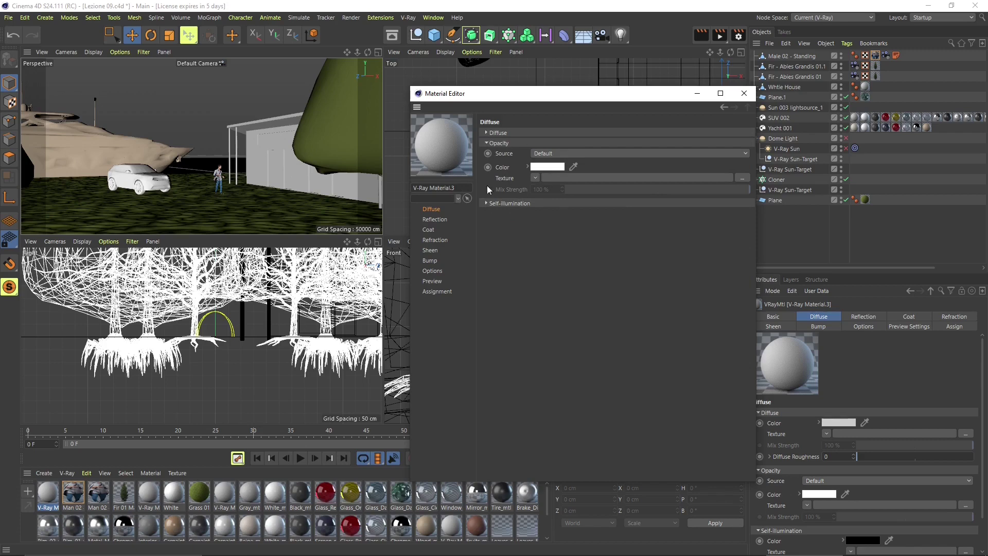